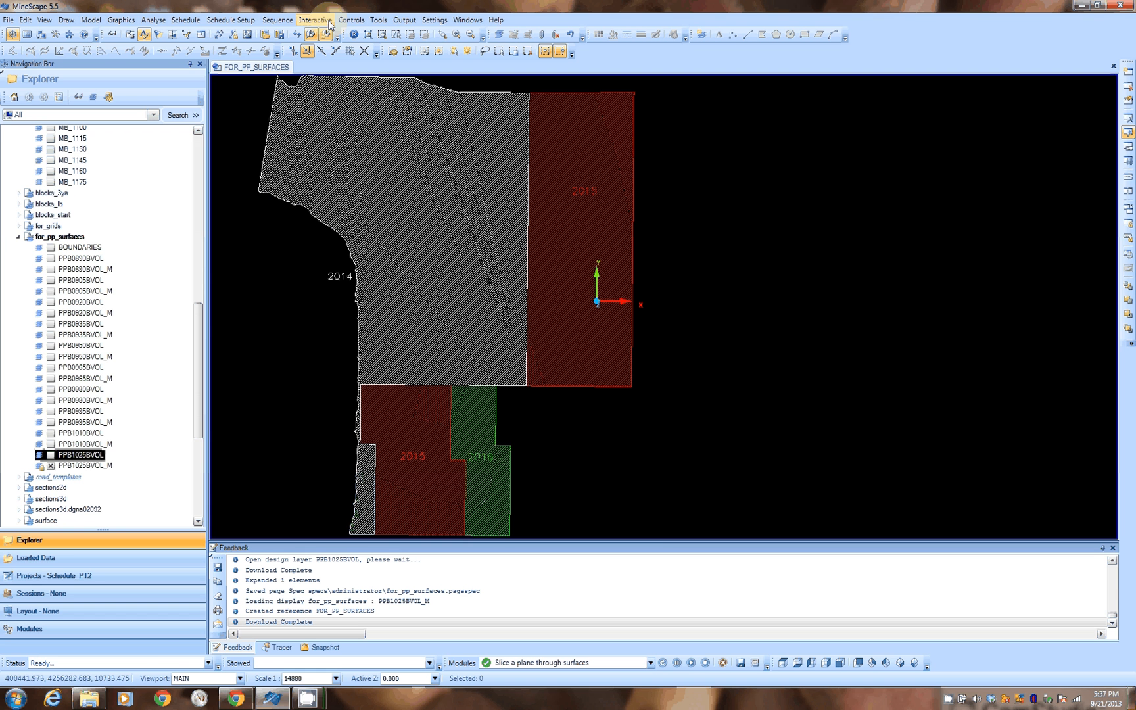
Step: Open the Progress Plan Surface tool
left_click(478, 184)
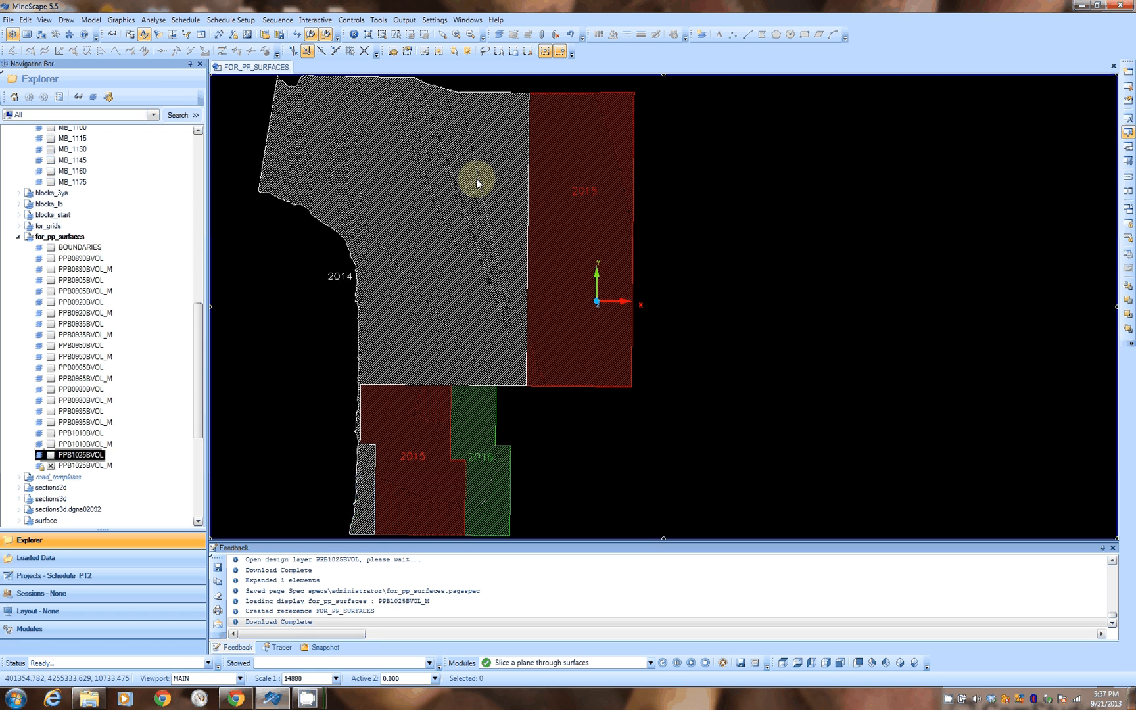
left_click(378, 20)
left_click(401, 136)
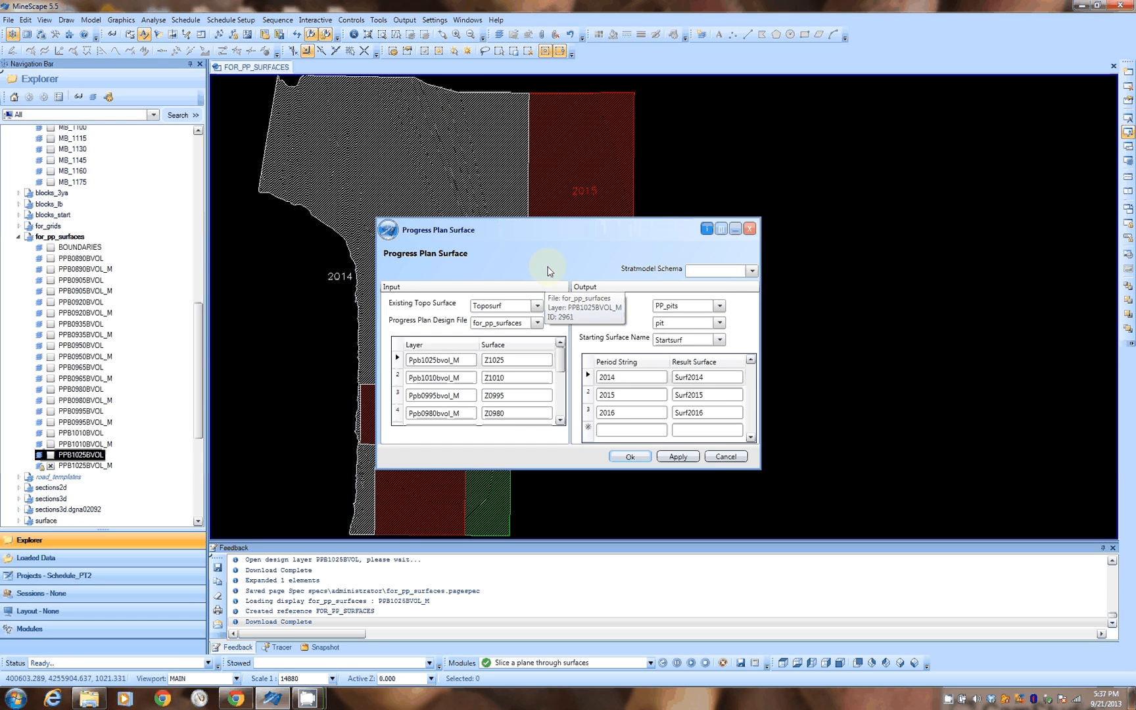
Step: Enlarge the dialog and set the Existing Topo Surface to TOPOSURF
left_click_drag(550, 271, 599, 131)
left_click(596, 368)
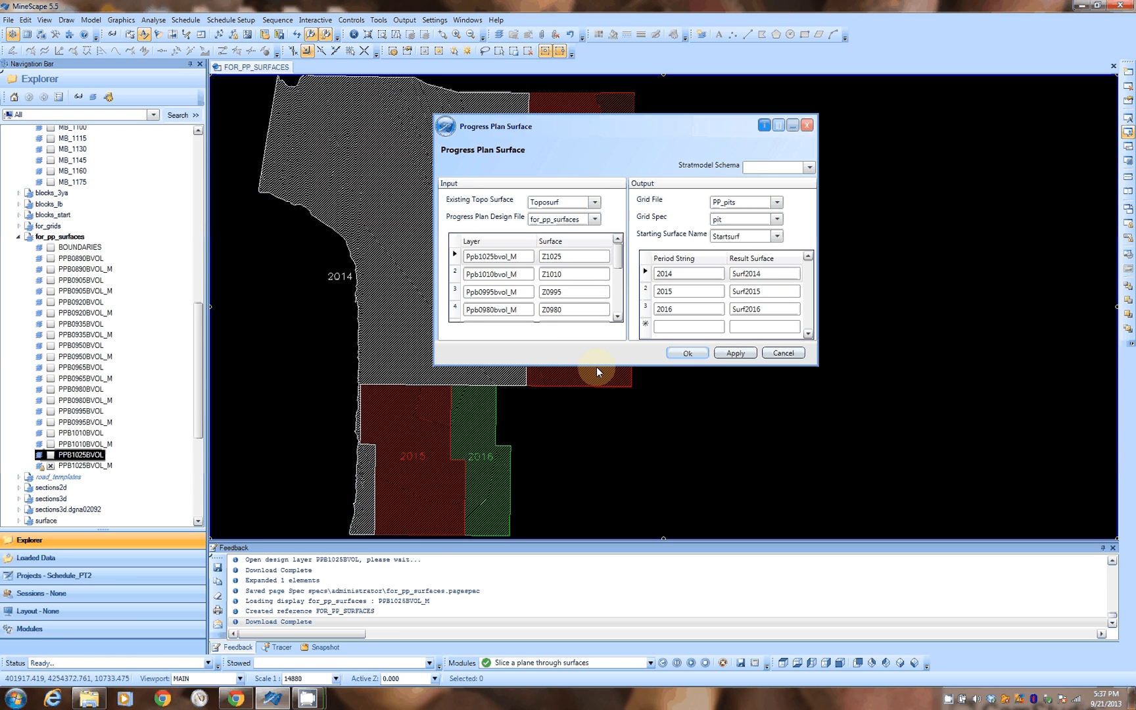
left_click_drag(597, 367, 595, 517)
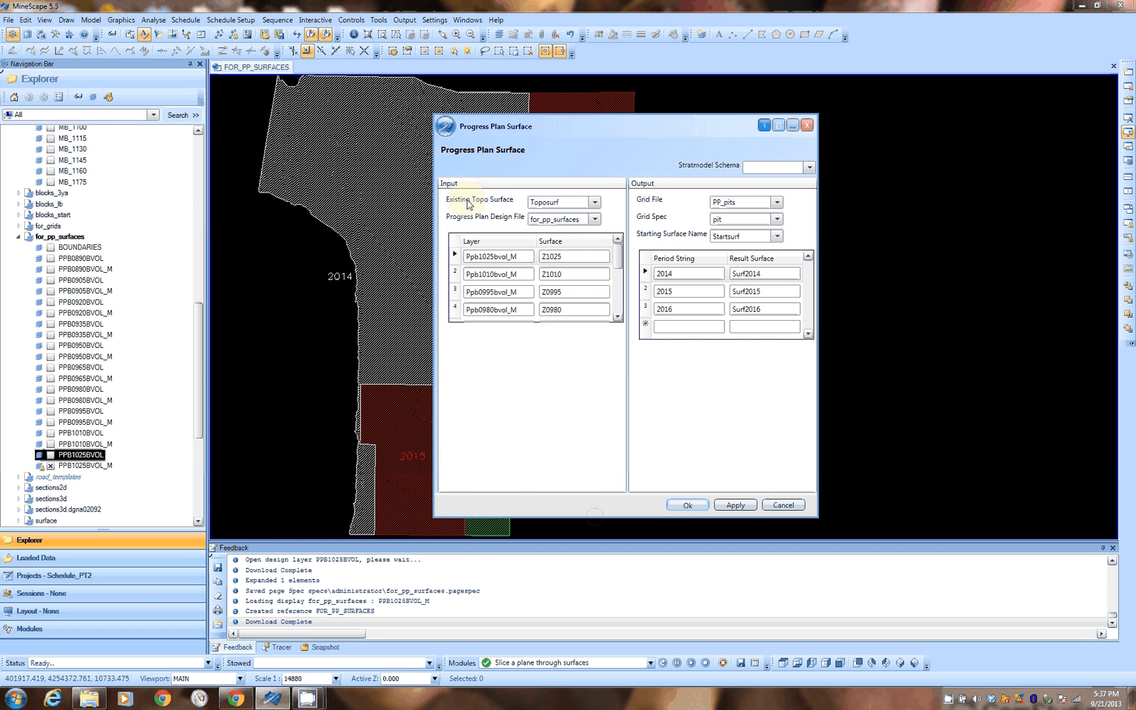
left_click(595, 203)
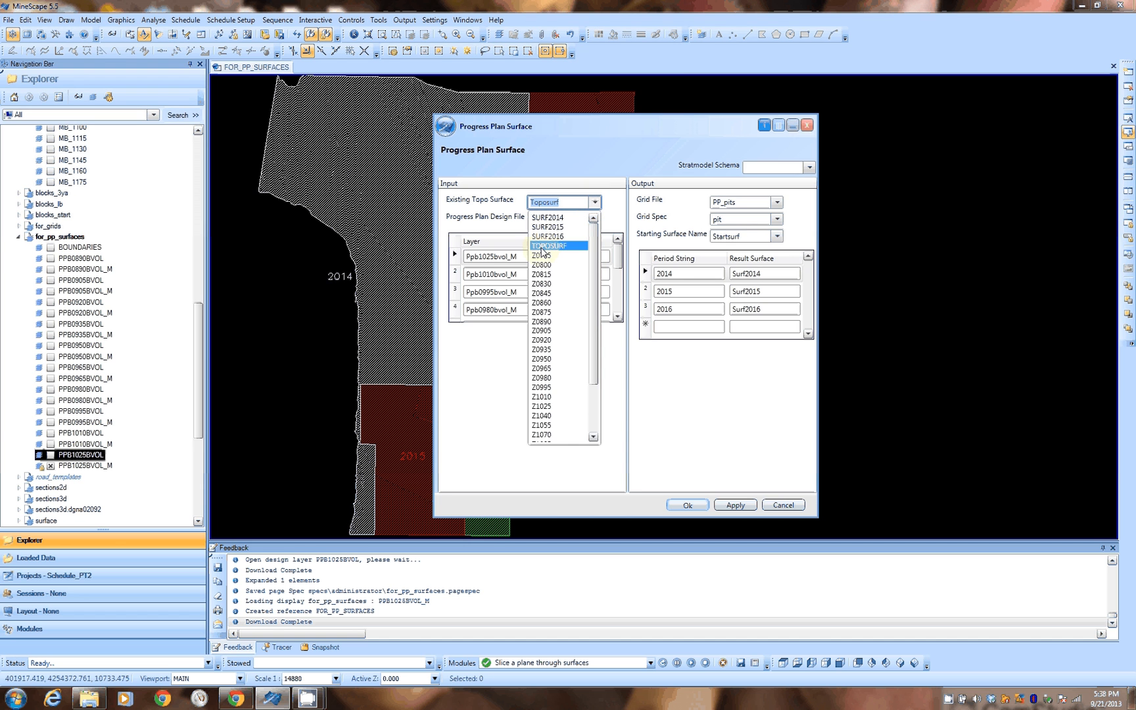
left_click(543, 247)
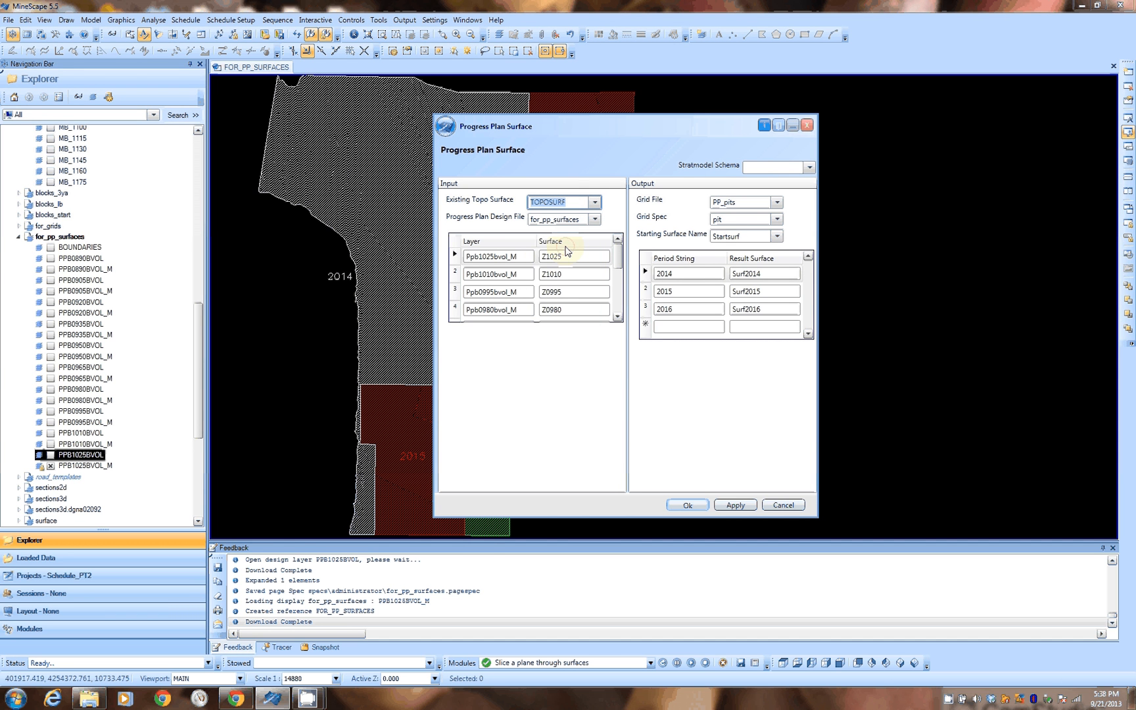
Step: Browse the Grids folders pit_benches and topopm and the Surfaces folder in the explorer tree
left_click(336, 363)
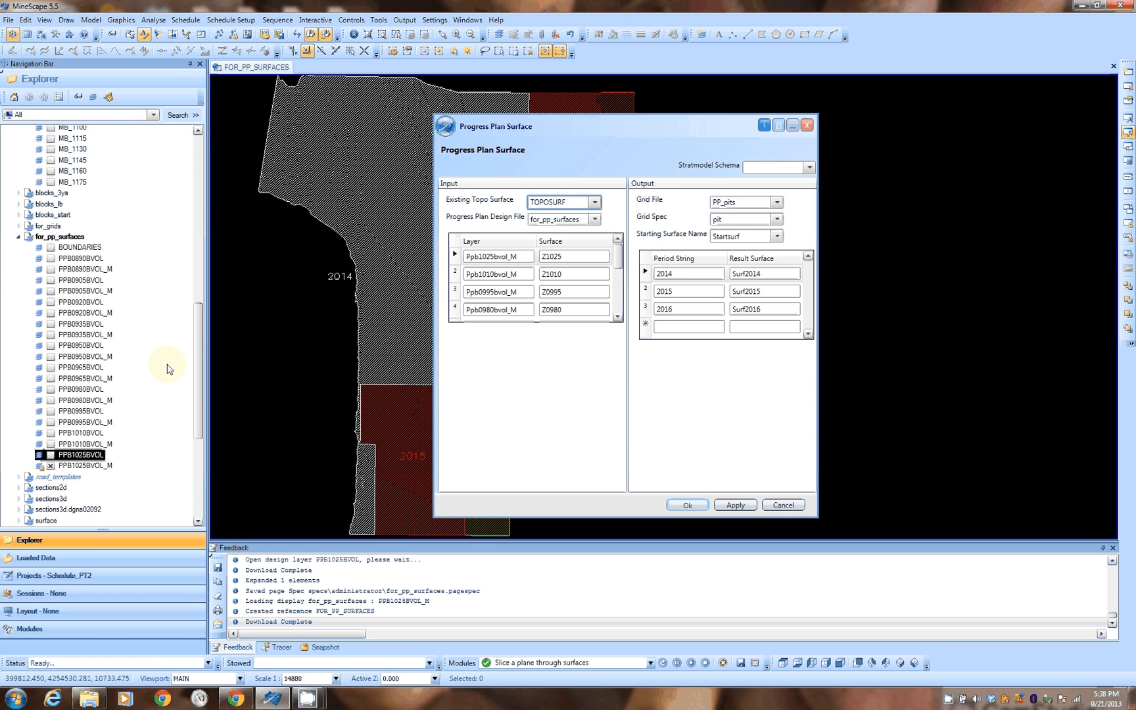
scroll(197, 348, "down", 1)
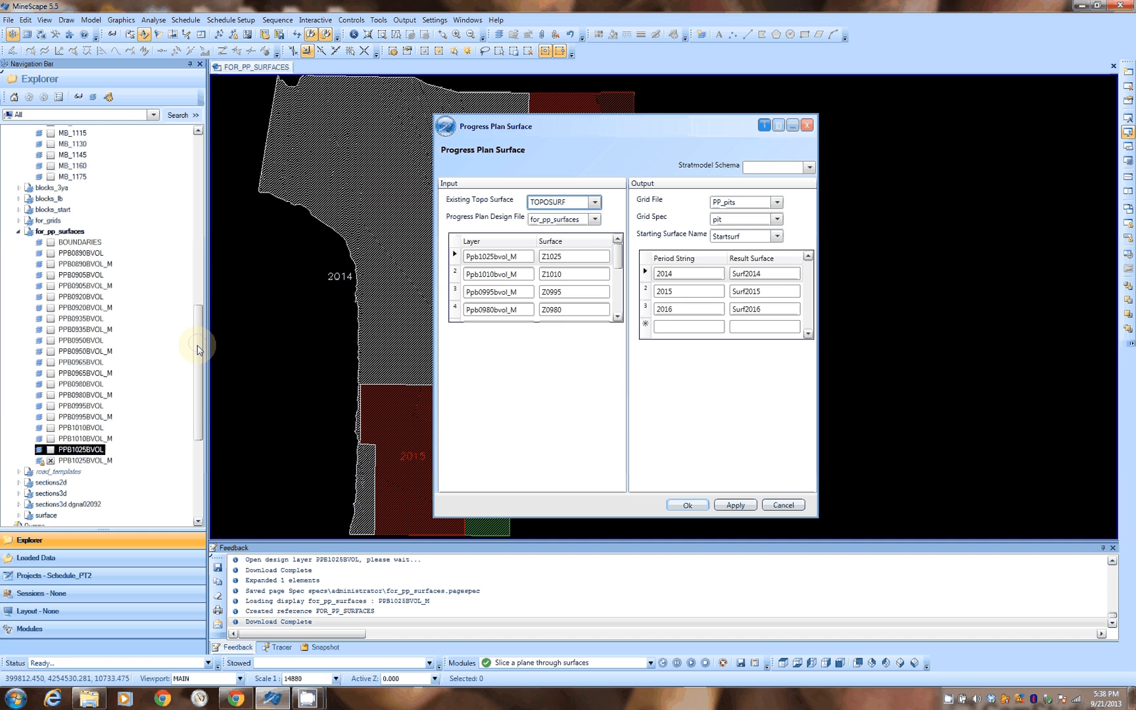
left_click_drag(198, 349, 202, 434)
left_click(7, 346)
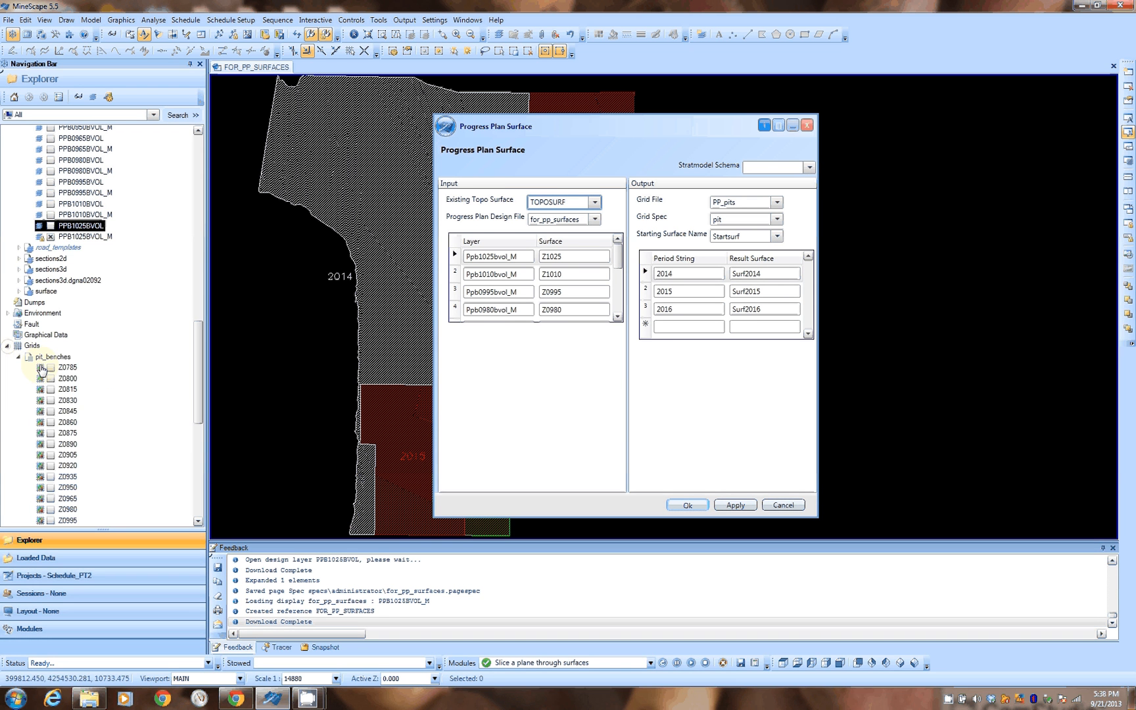
left_click(19, 357)
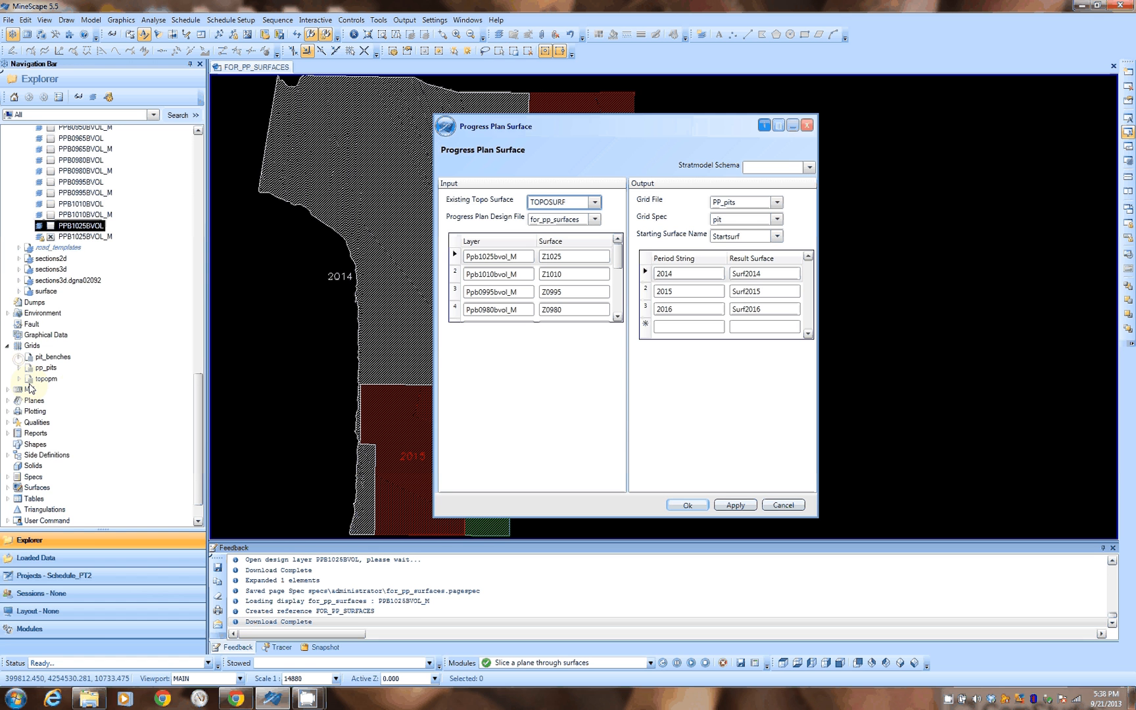
left_click(19, 379)
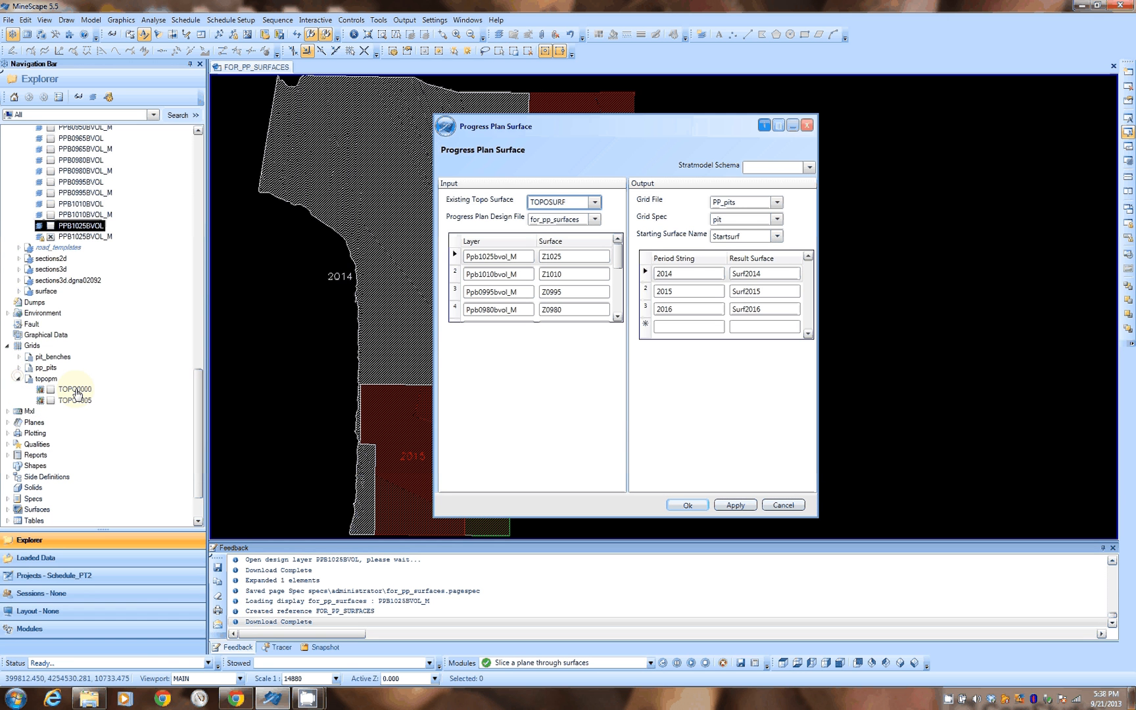
left_click(18, 380)
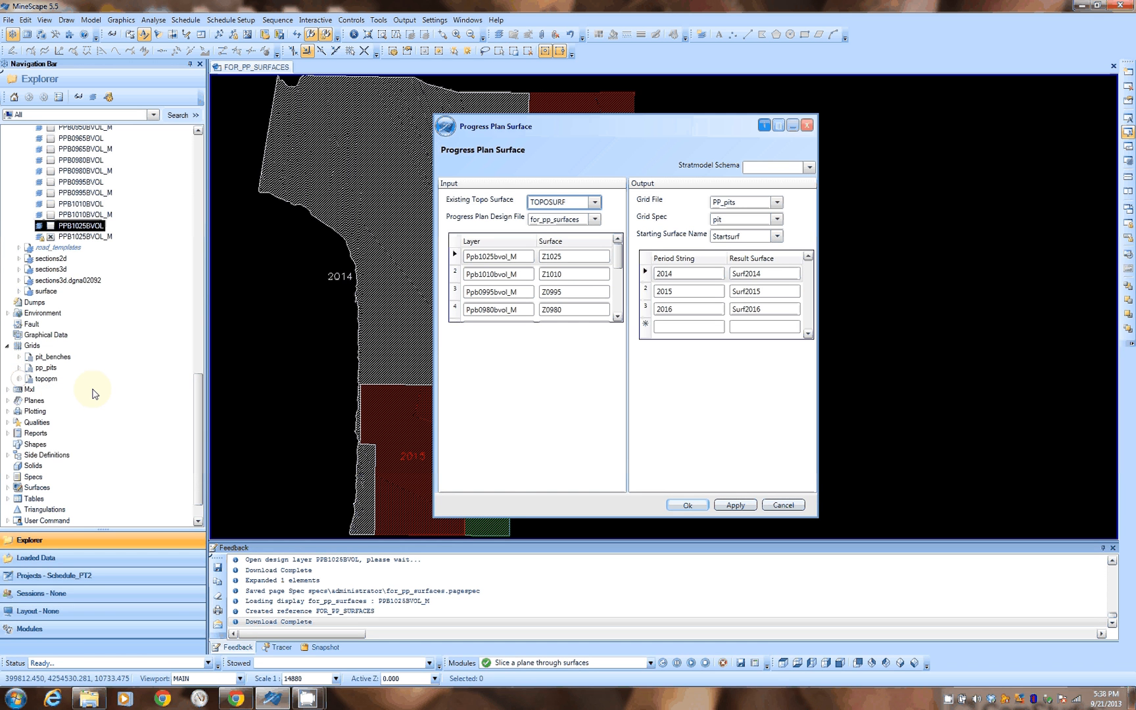
double_click(39, 487)
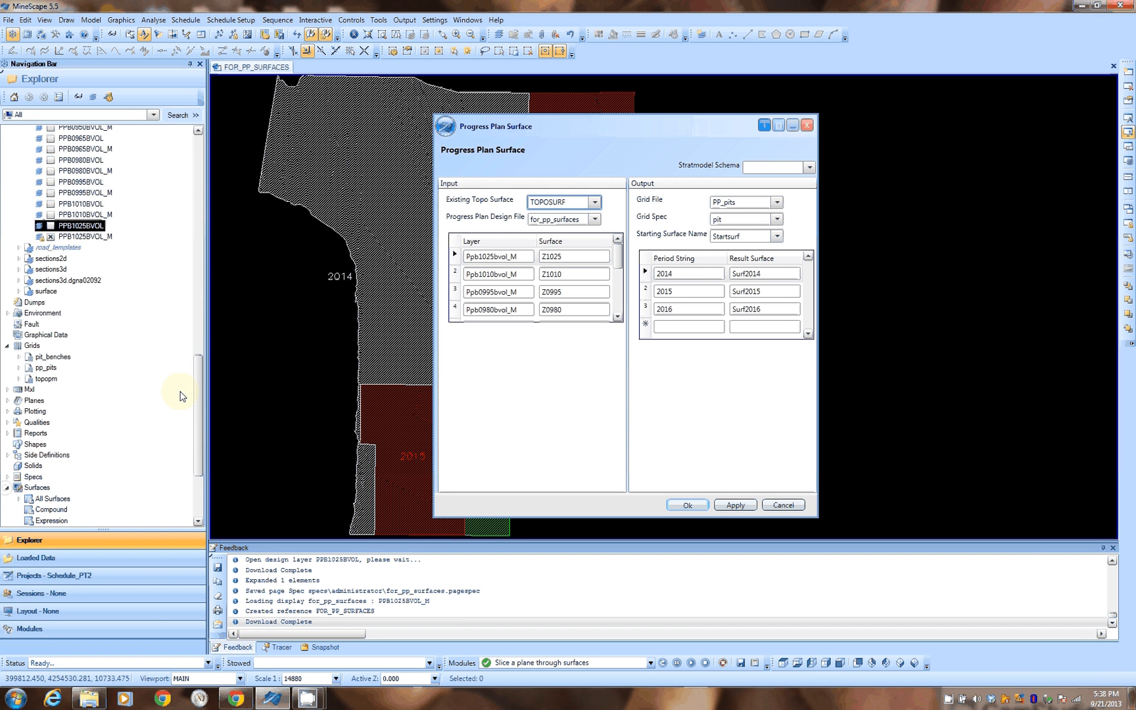
scroll(181, 395, "down", 4)
Step: Try defining a new grid surface from grid file topopm, grid value TOPO0000, display apple_green, and cancel it
left_click(40, 401)
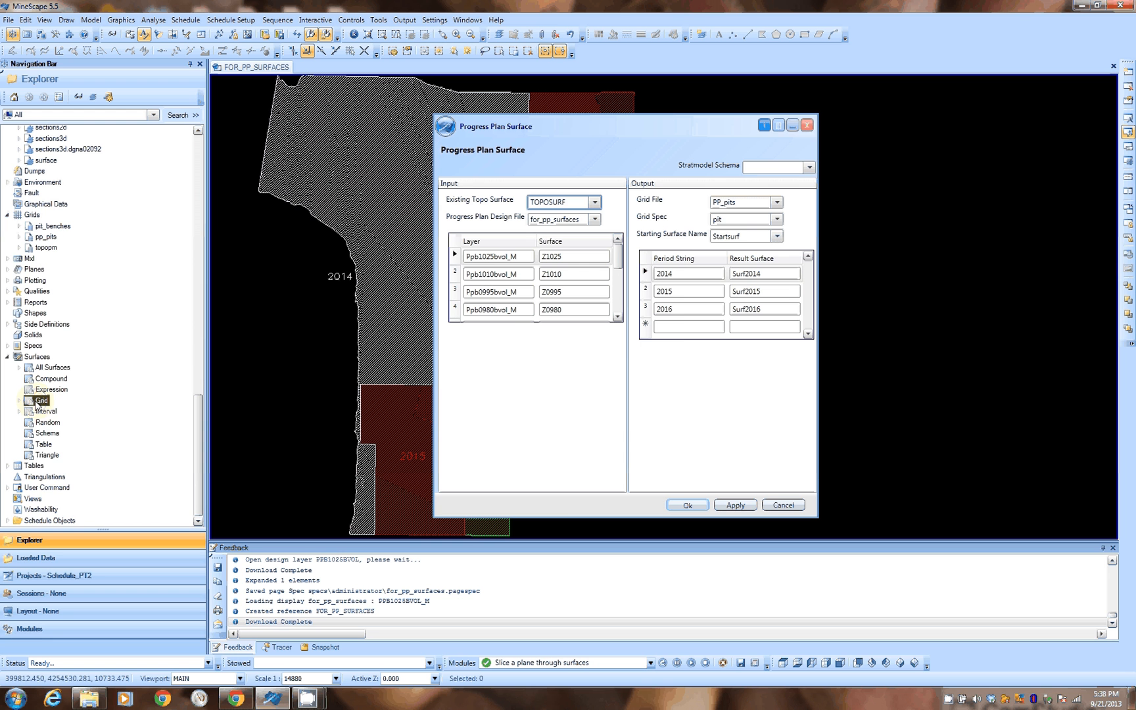
right_click(40, 400)
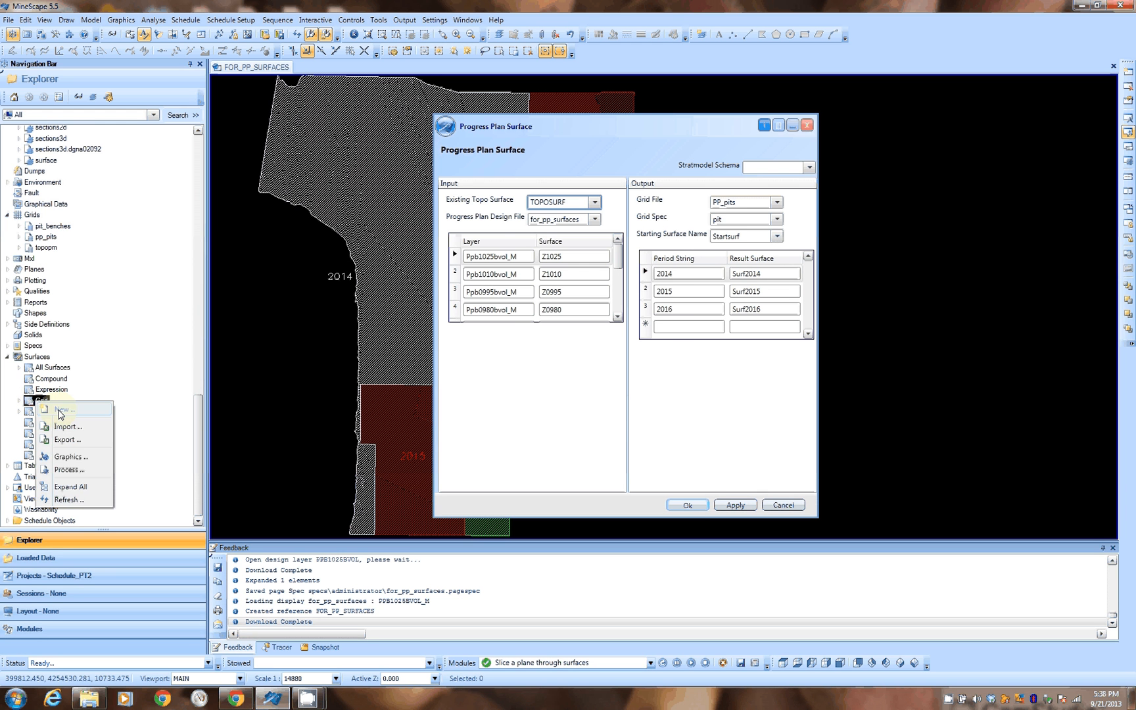
left_click(62, 409)
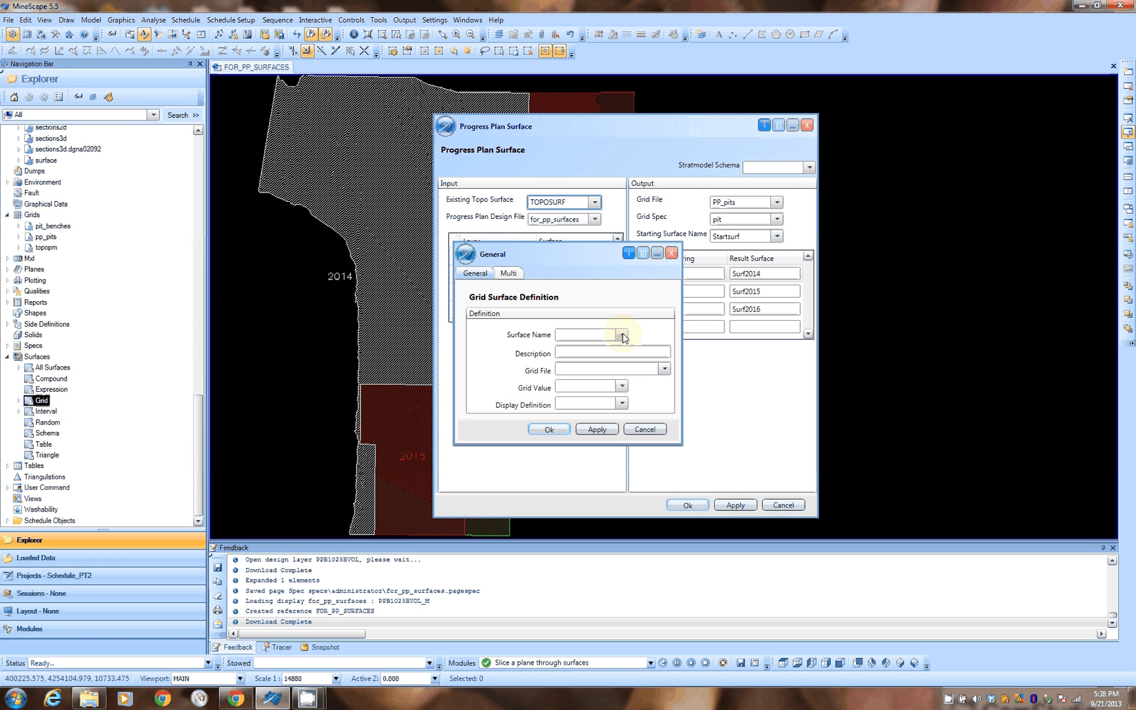
left_click(665, 369)
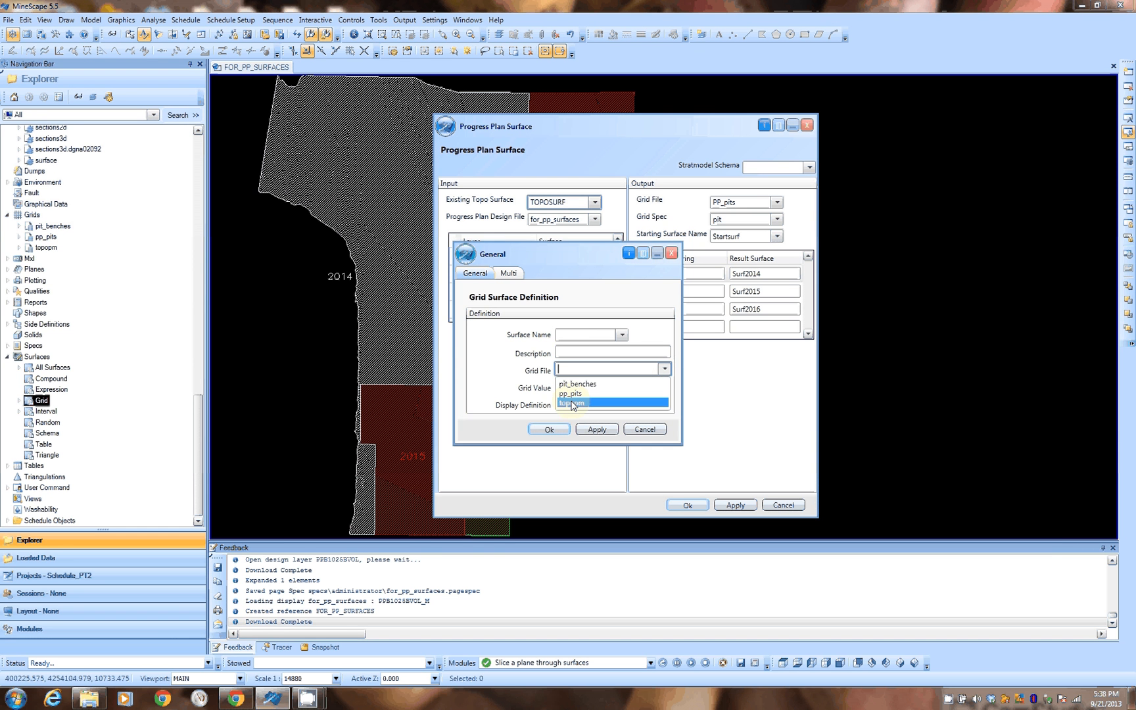
left_click(572, 403)
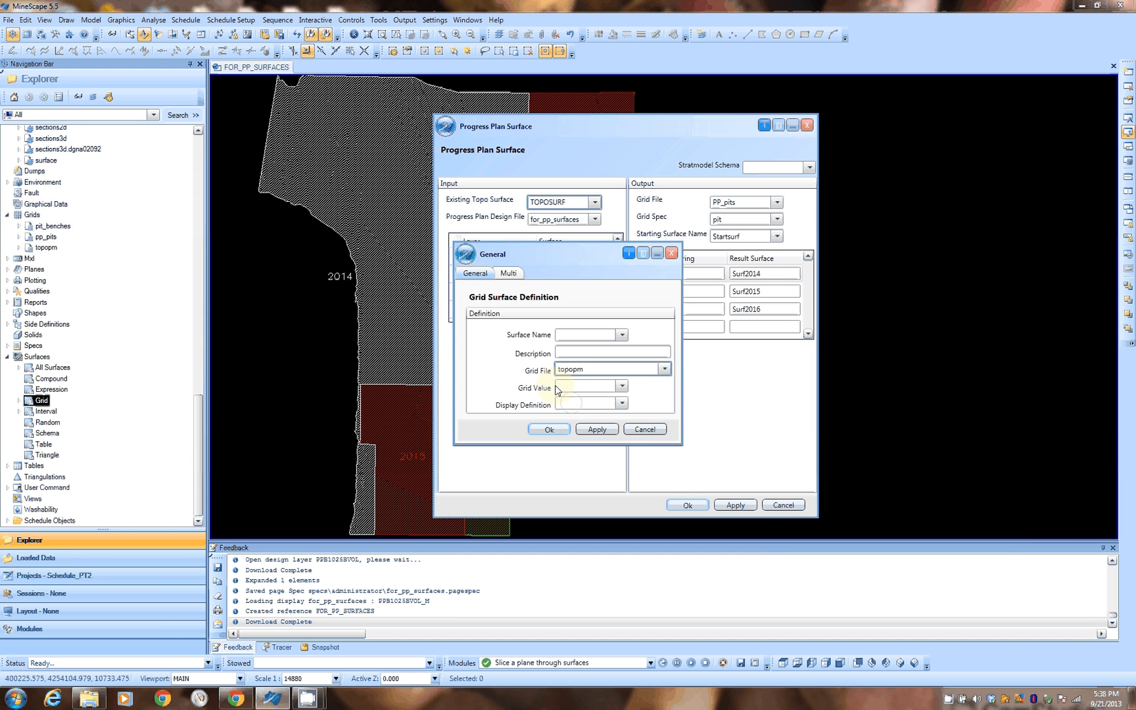
left_click(599, 386)
left_click(604, 401)
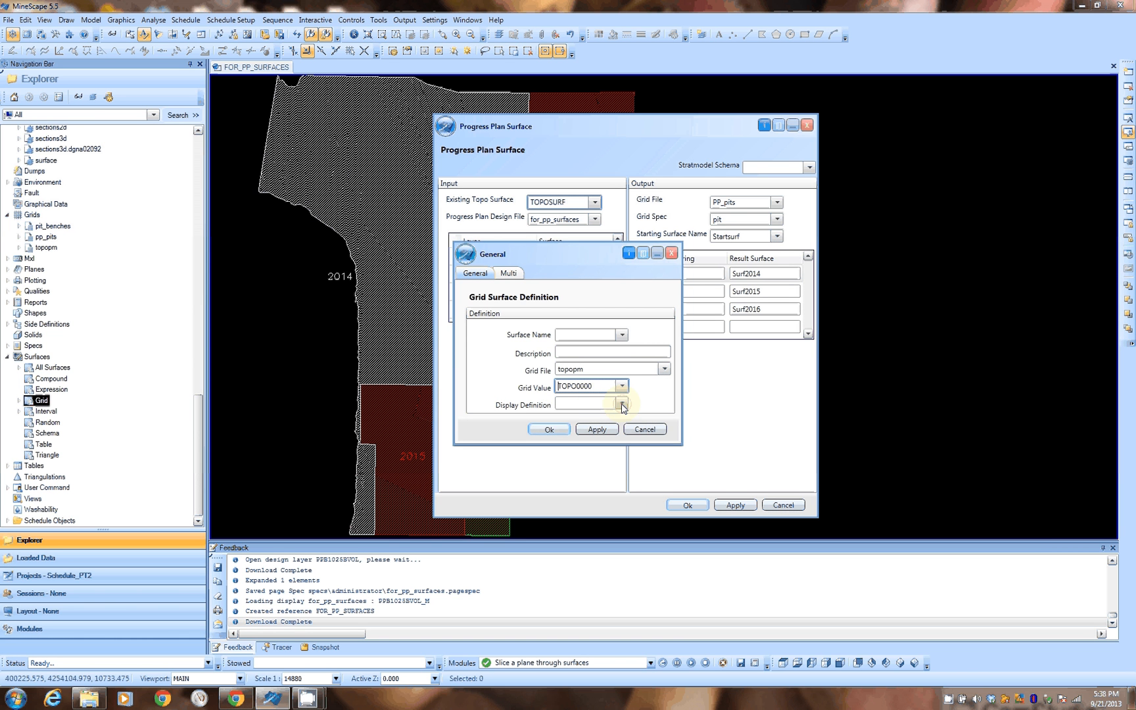
left_click(622, 404)
left_click(591, 421)
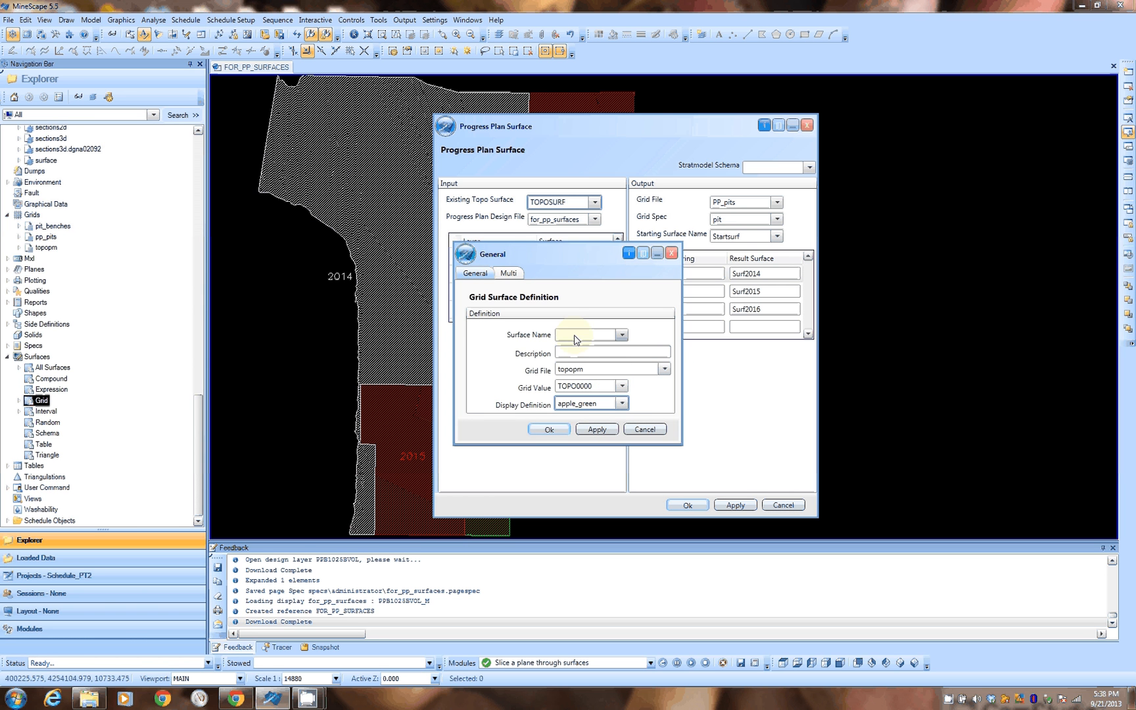
left_click(644, 430)
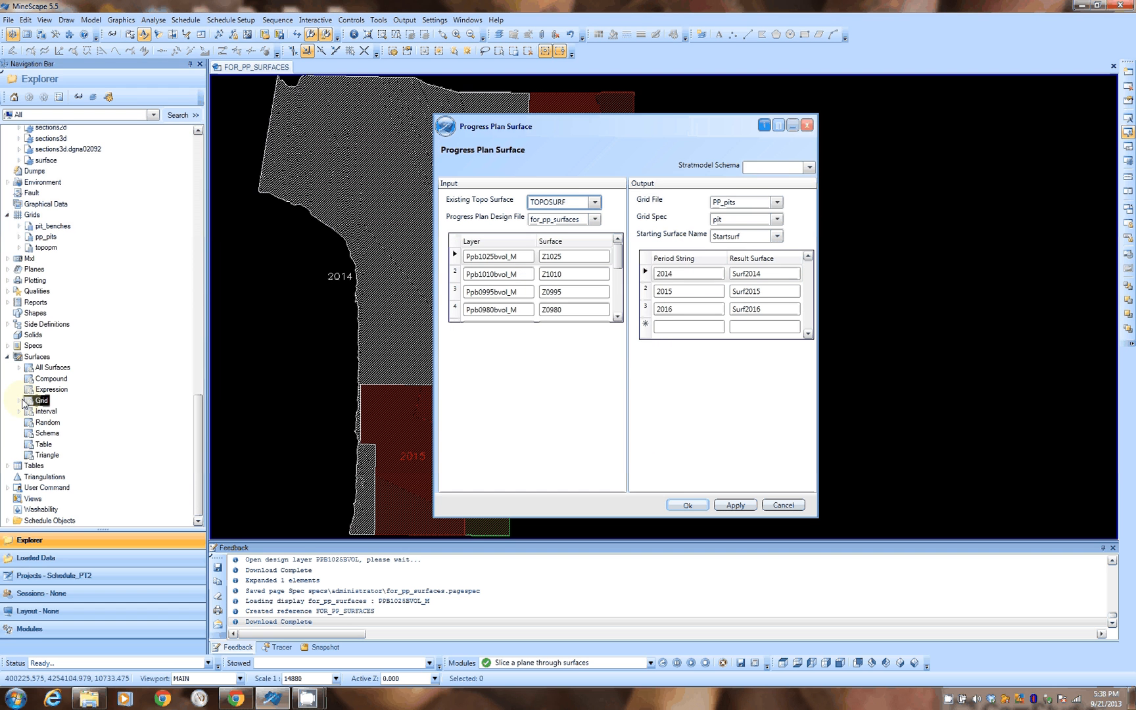
Step: Examine the existing grid surfaces list, then collapse the Surfaces folder
left_click(22, 400)
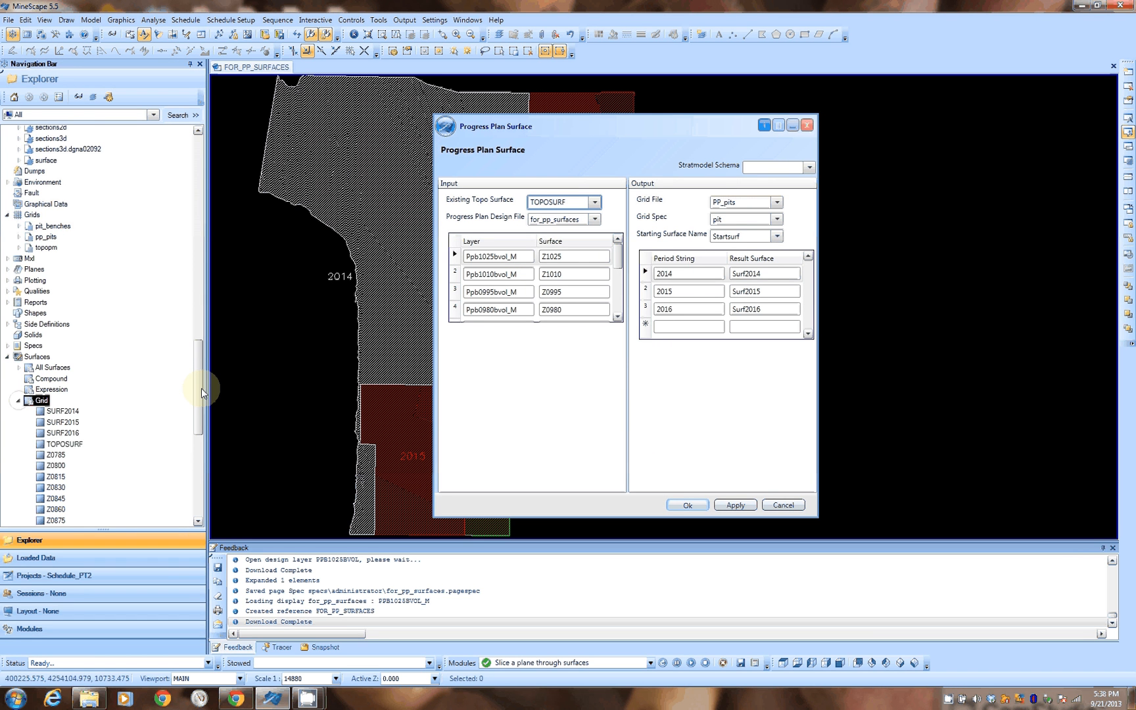
scroll(202, 393, "down", 4)
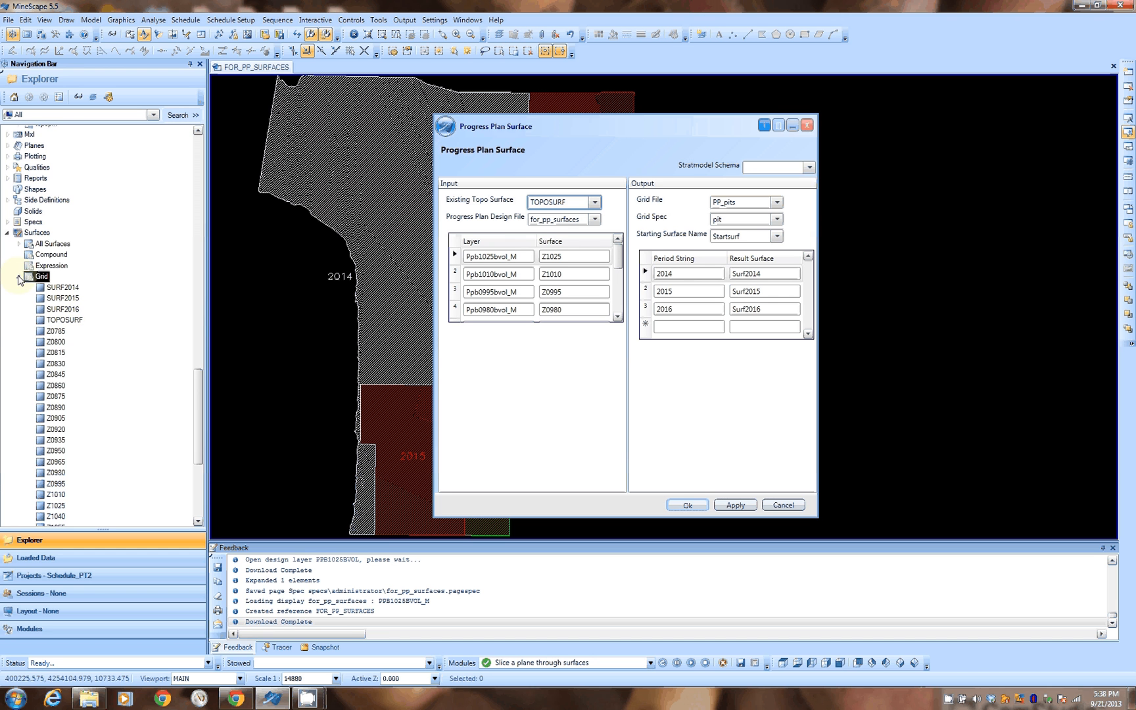
left_click(19, 277)
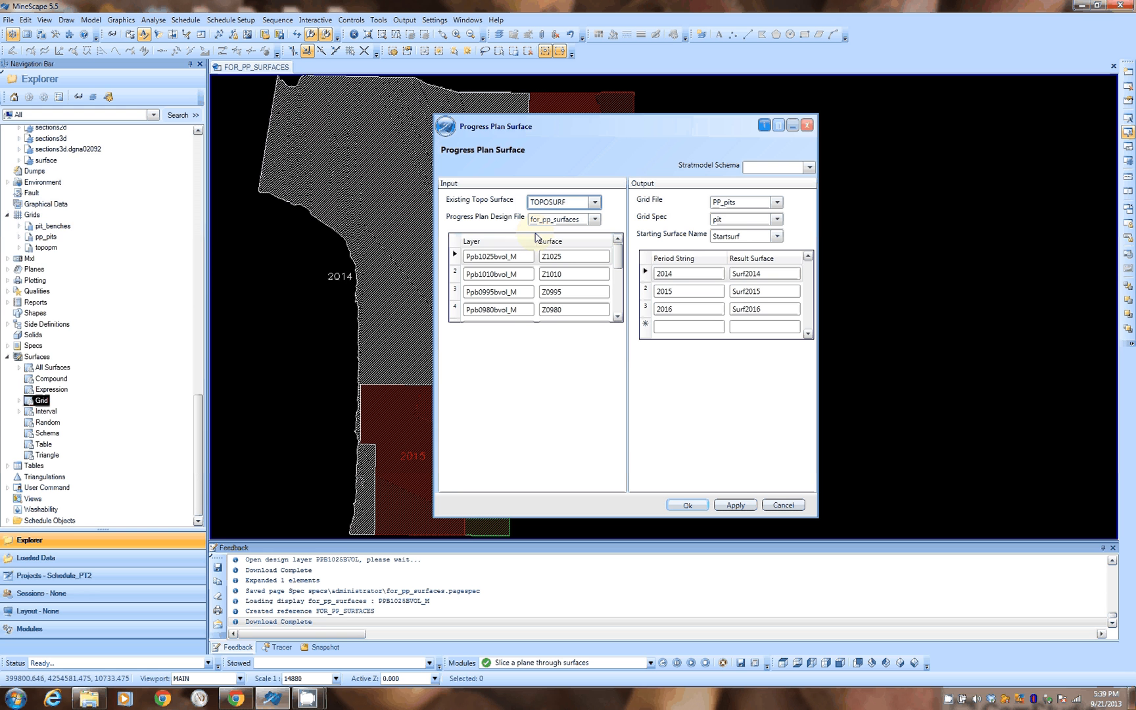
left_click(7, 357)
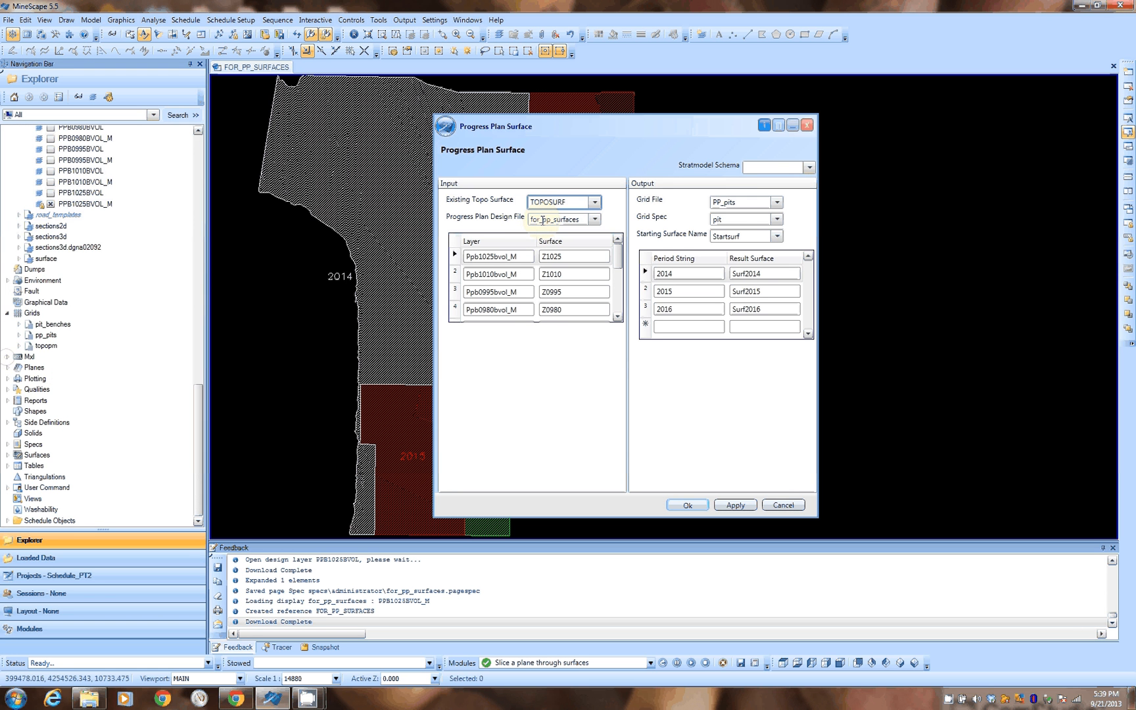
left_click(554, 221)
left_click_drag(198, 440, 197, 359)
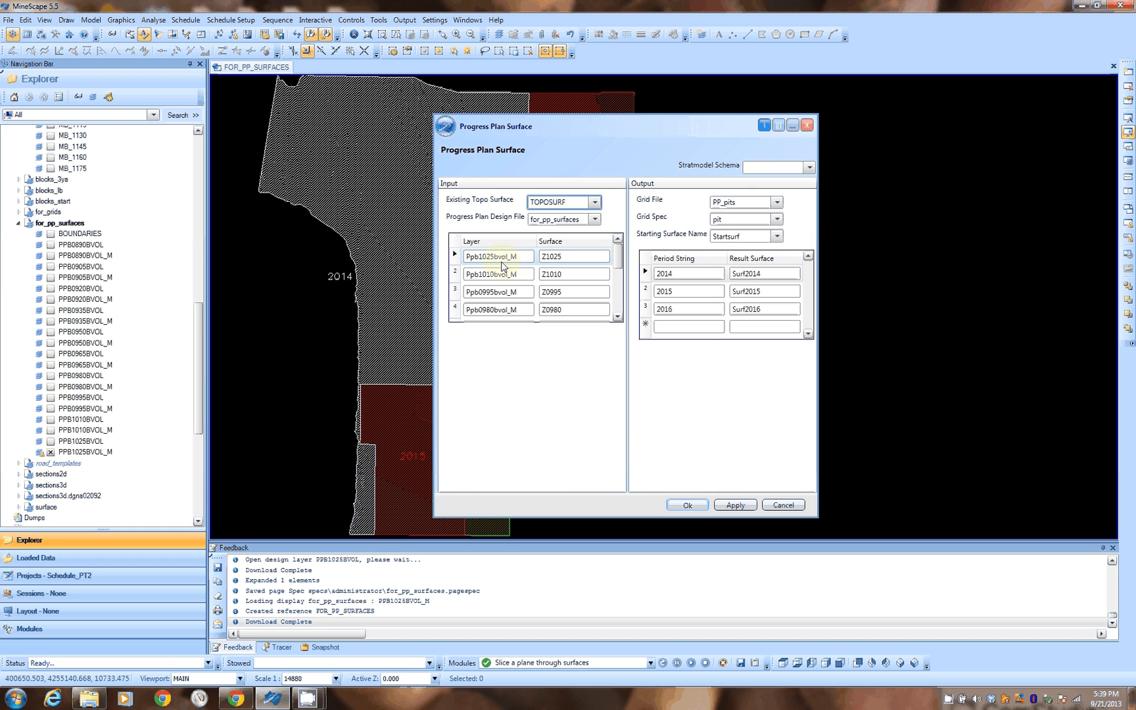
Step: Review the layer-to-surface rows in the design table and the output grid spec options
left_click(501, 263)
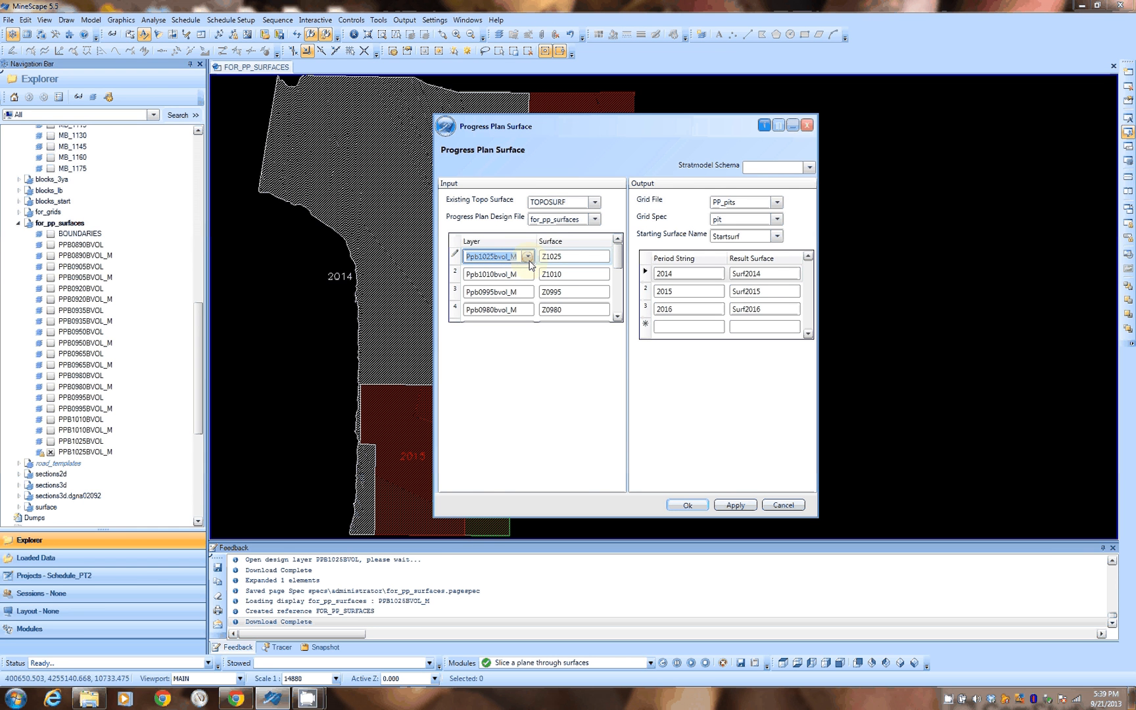
left_click(528, 257)
left_click(593, 261)
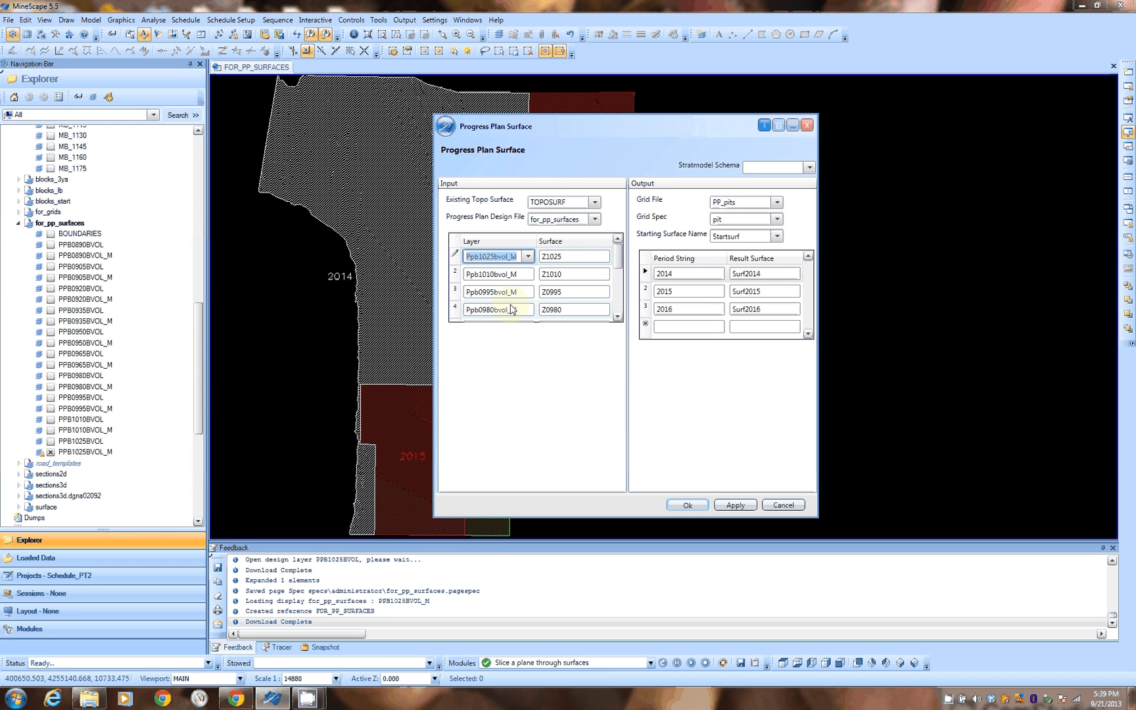
left_click(618, 317)
left_click(618, 317)
left_click(618, 318)
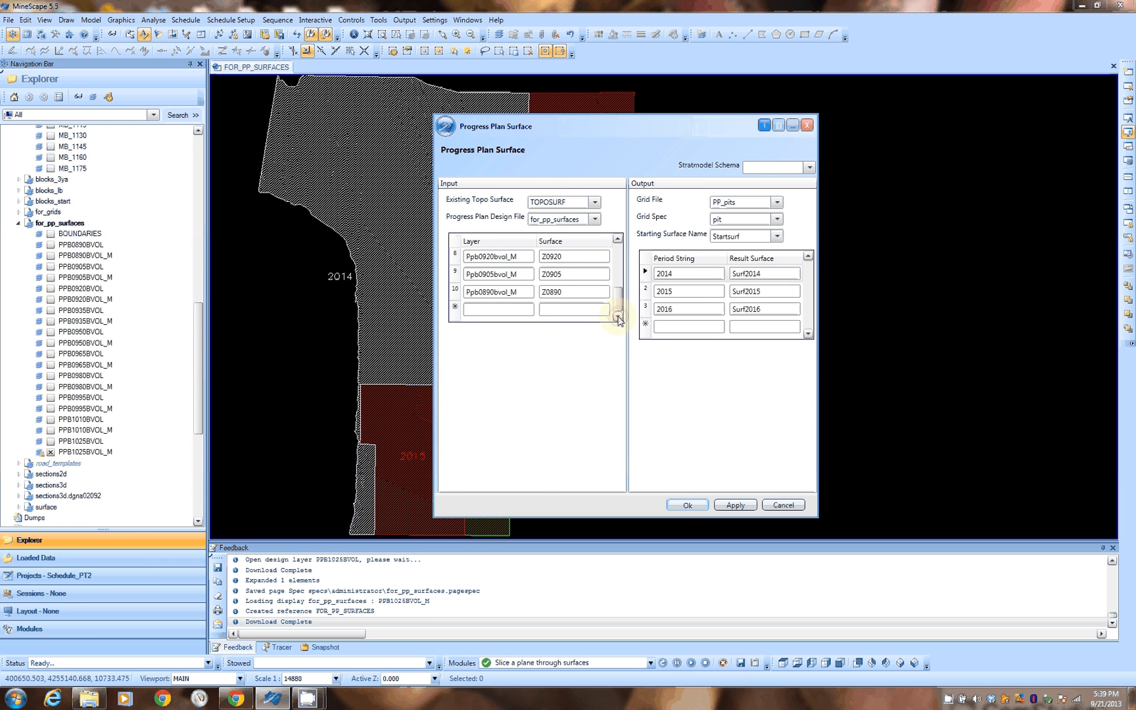
scroll(513, 303, "up", 3)
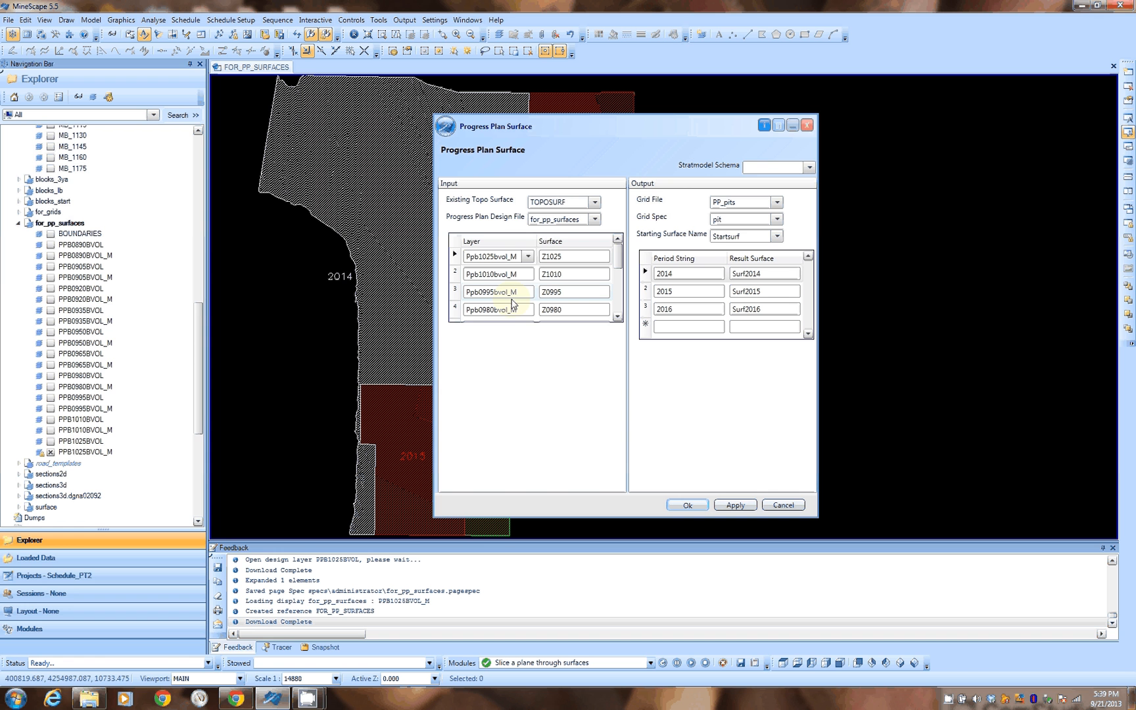
left_click(592, 256)
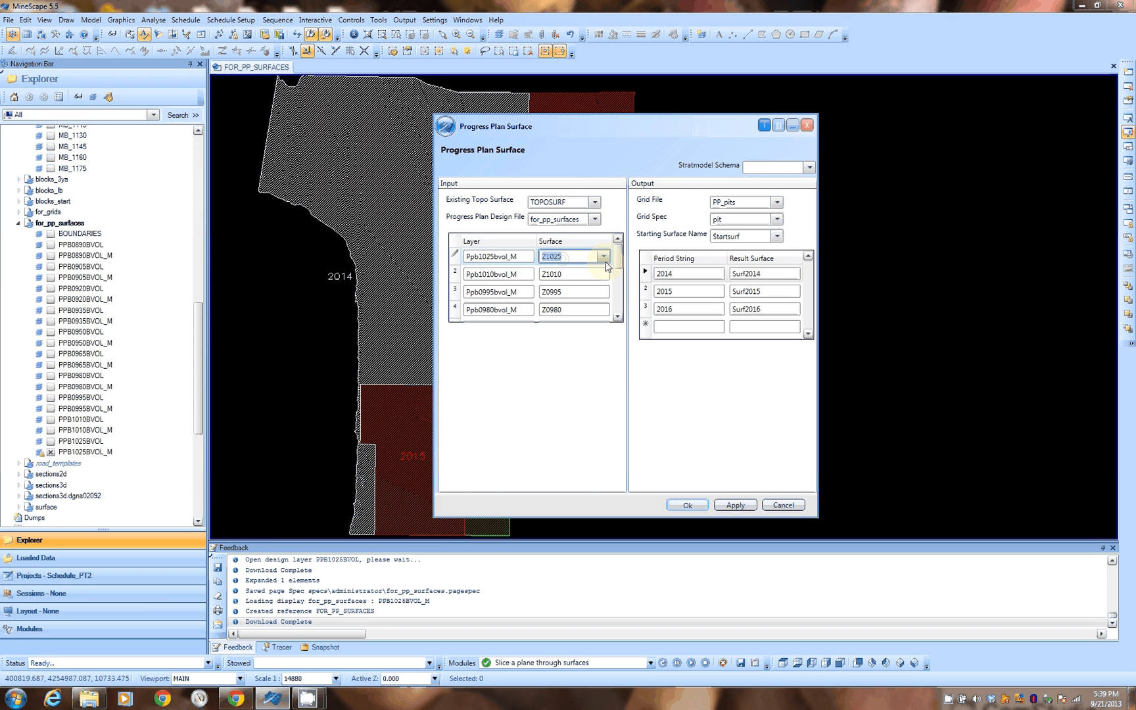
left_click(604, 257)
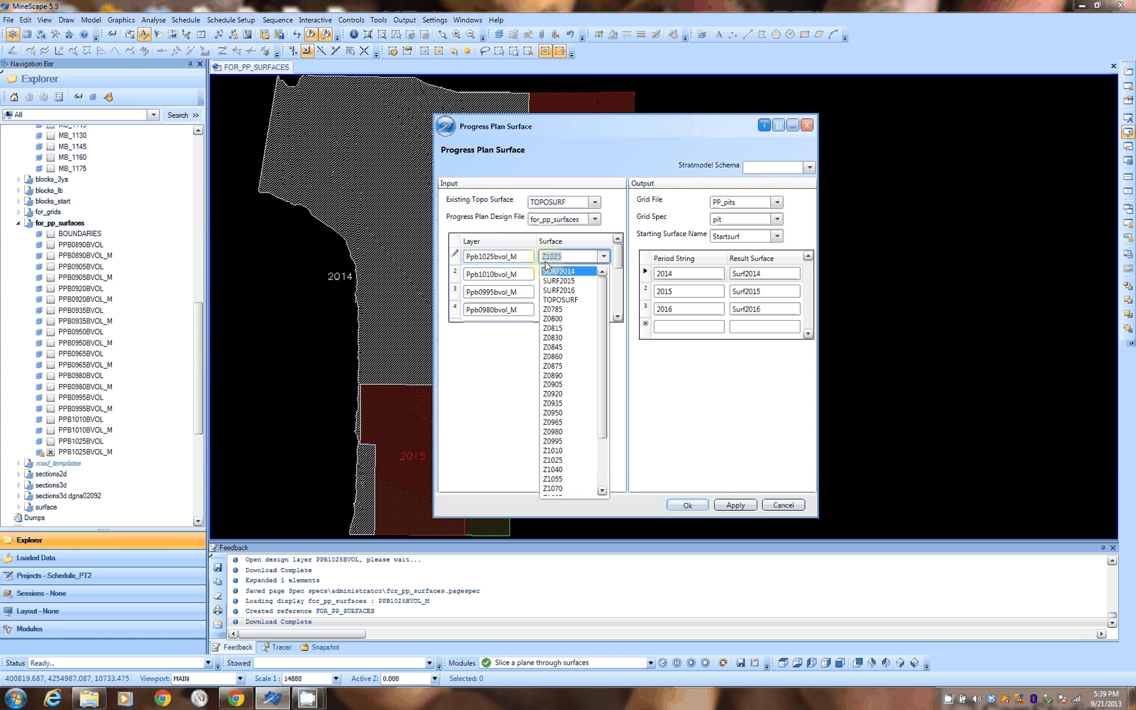
left_click(567, 257)
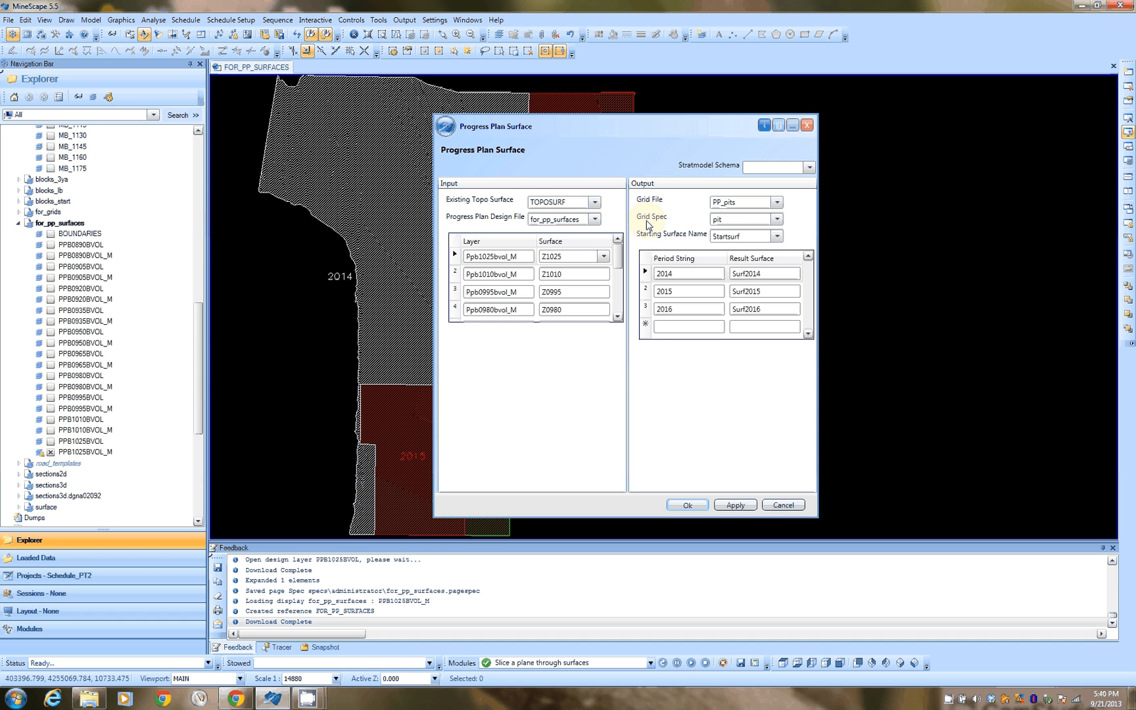
left_click(763, 224)
left_click(738, 236)
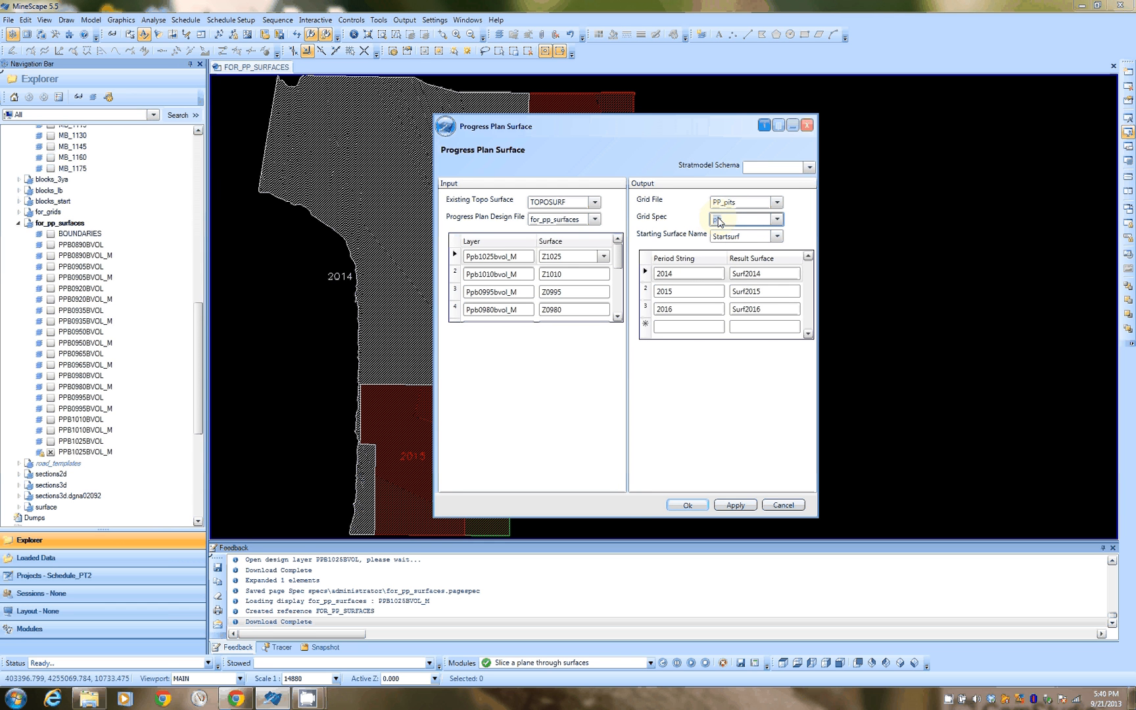
Step: Move the dialog aside and zoom out to view the whole plan
left_click_drag(584, 126, 816, 133)
scroll(519, 245, "down", 3)
middle_click_drag(519, 245, 453, 238)
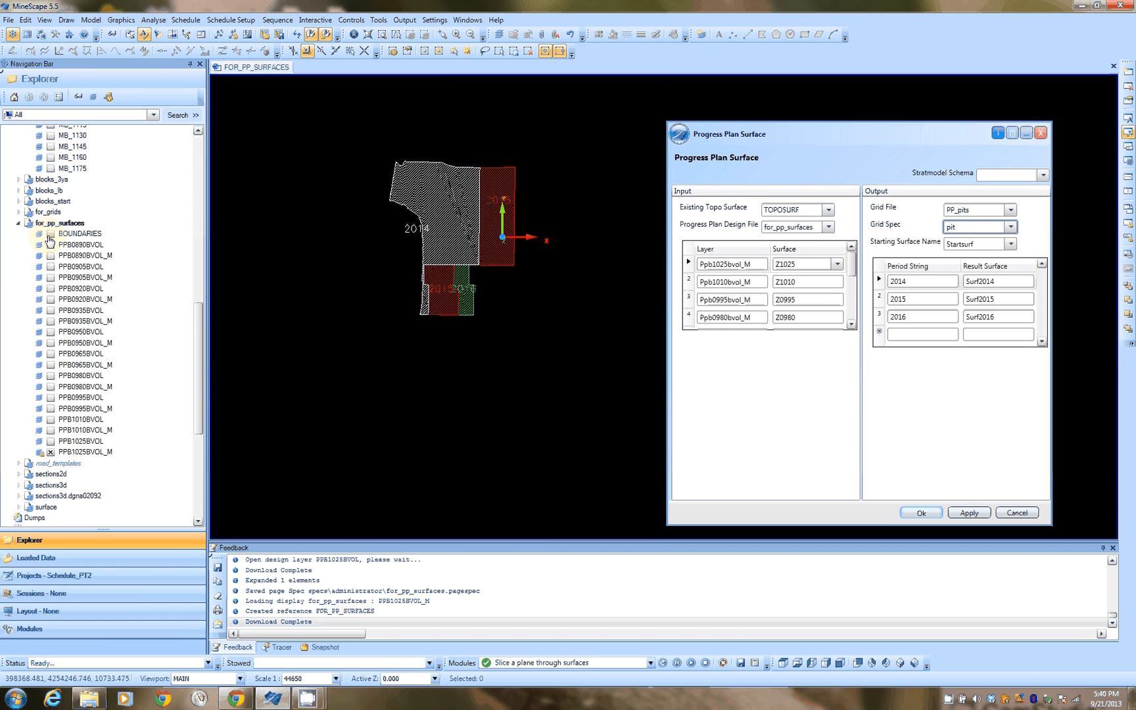
Step: Show the BOUNDARIES layer, review the starting surface and period rows, and close the Progress Plan Surface dialog
left_click(50, 234)
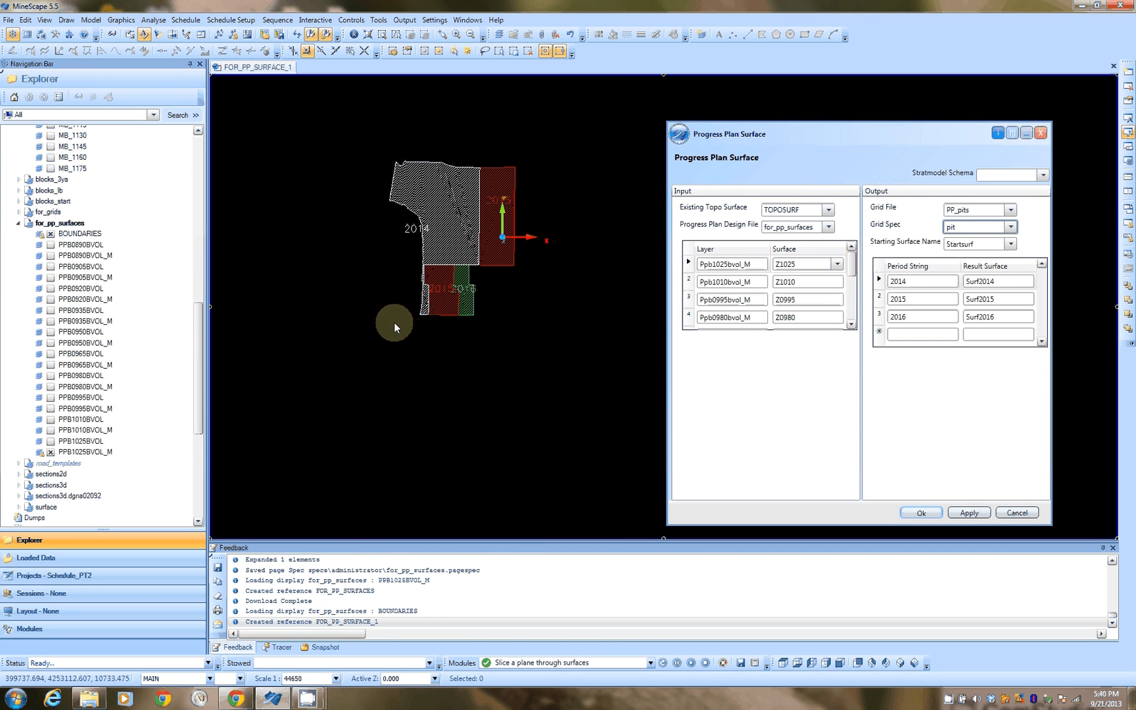
middle_click_drag(500, 249, 500, 249)
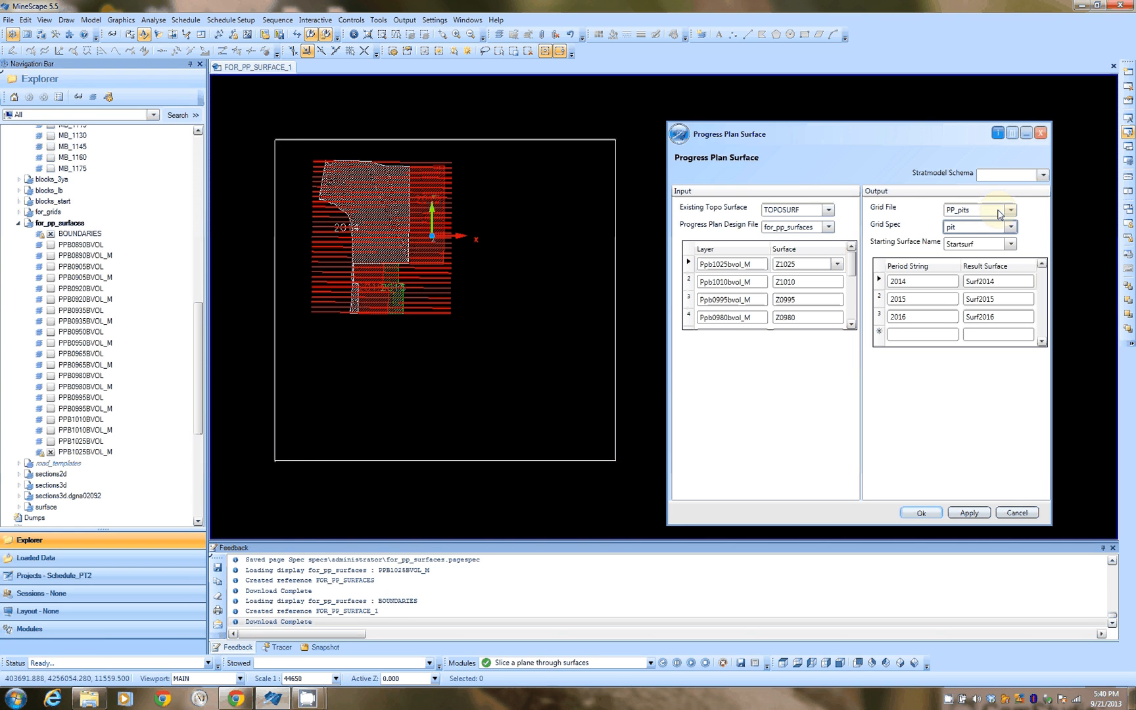
left_click(944, 246)
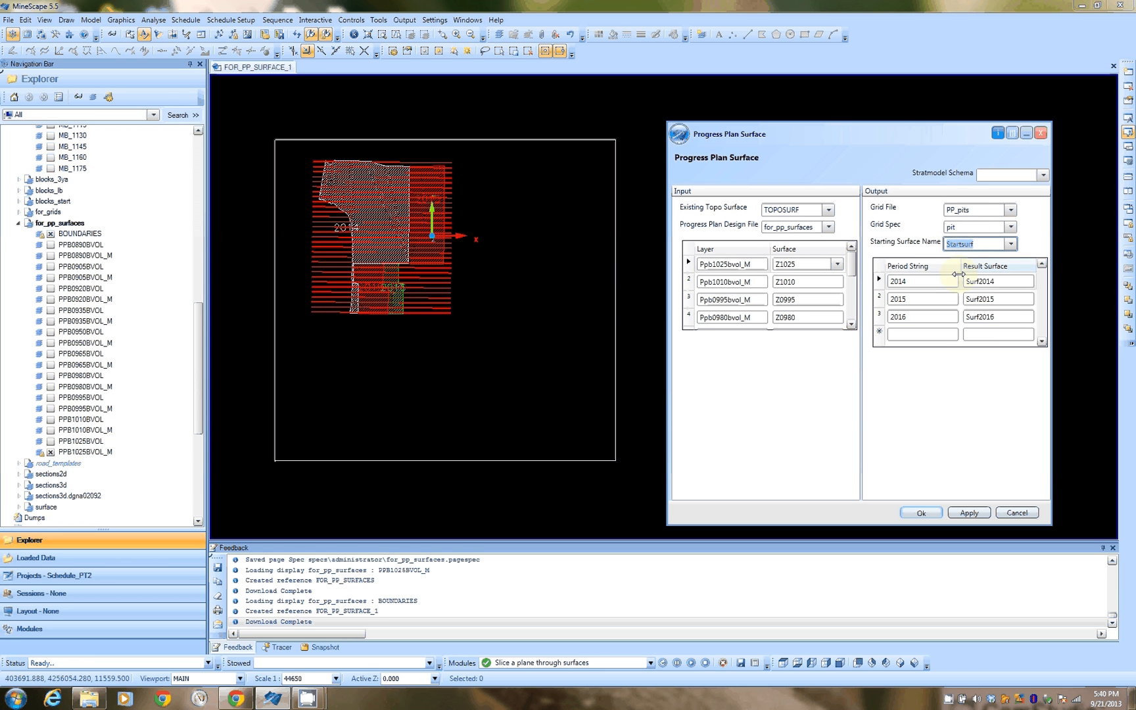
left_click(911, 282)
left_click(413, 247)
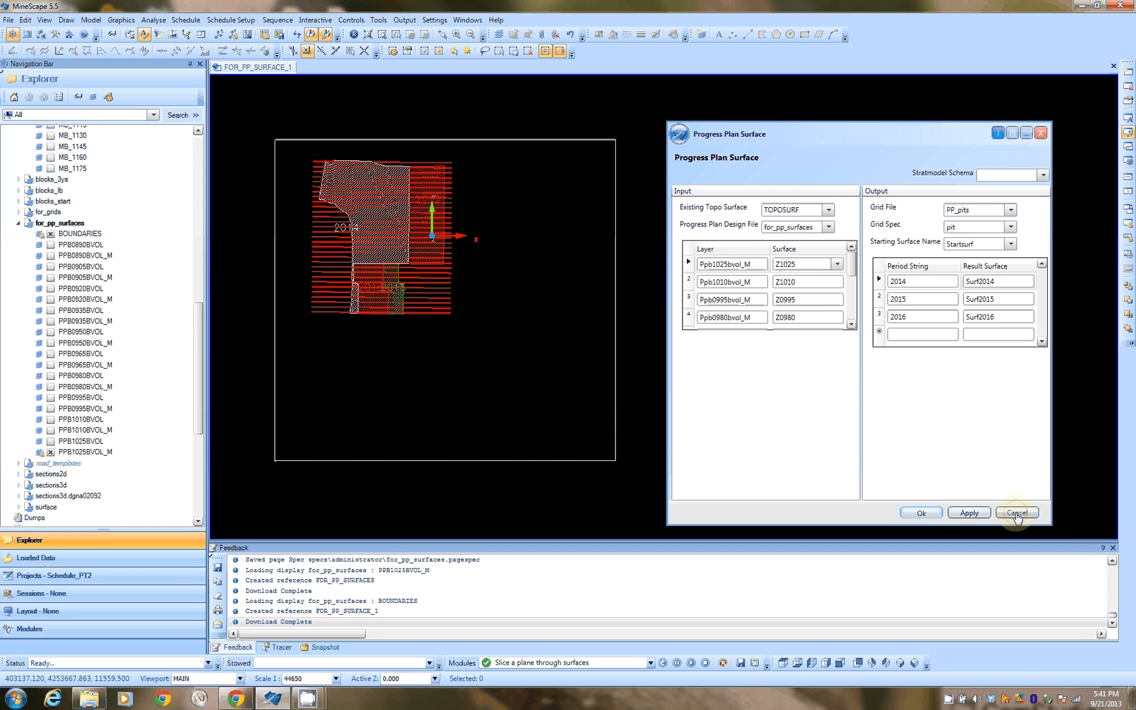
left_click(1017, 513)
Step: Hide the BOUNDARIES and PPB1025BVOL_M layers from the display
left_click(51, 234)
left_click(323, 251)
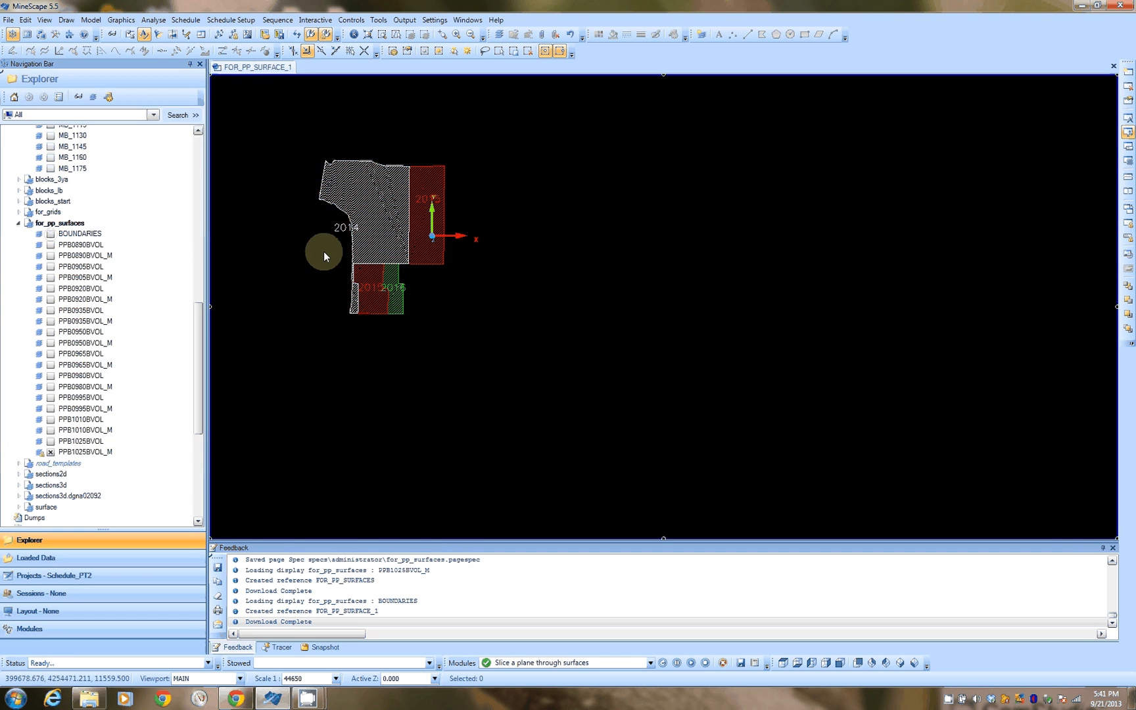
left_click(52, 453)
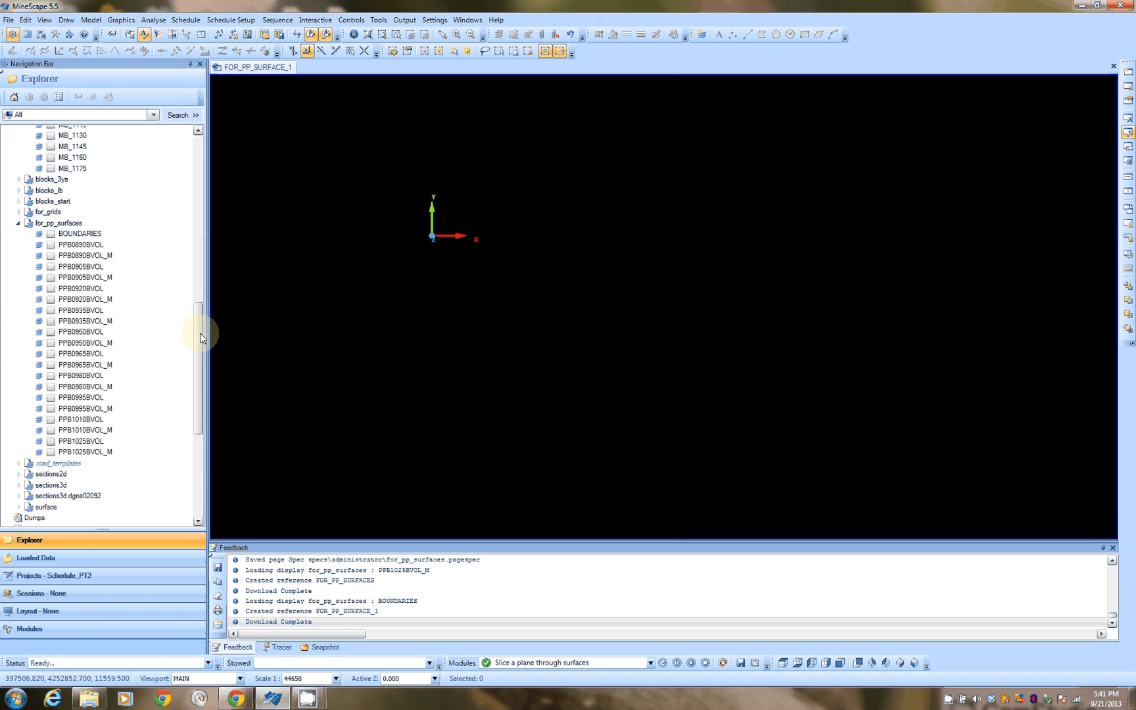
Step: Display the STARTSURF grid from the pp_pits grid file with a colour-shaded elevation override
left_click_drag(200, 337, 208, 441)
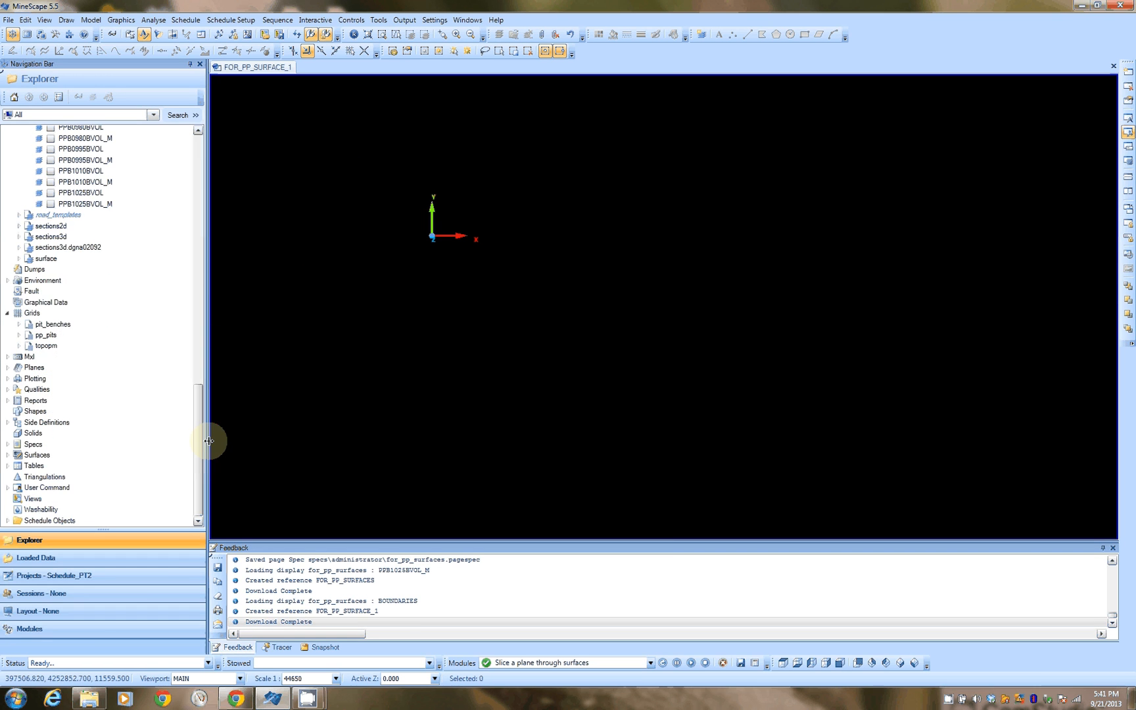
left_click(23, 337)
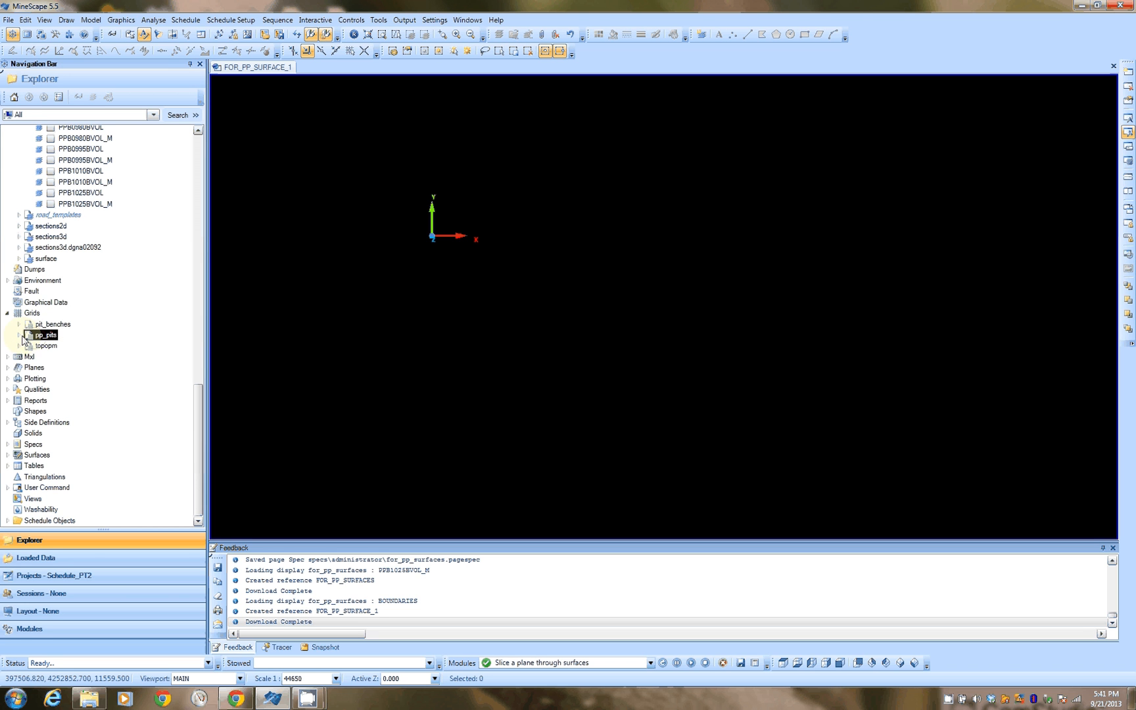
left_click(19, 335)
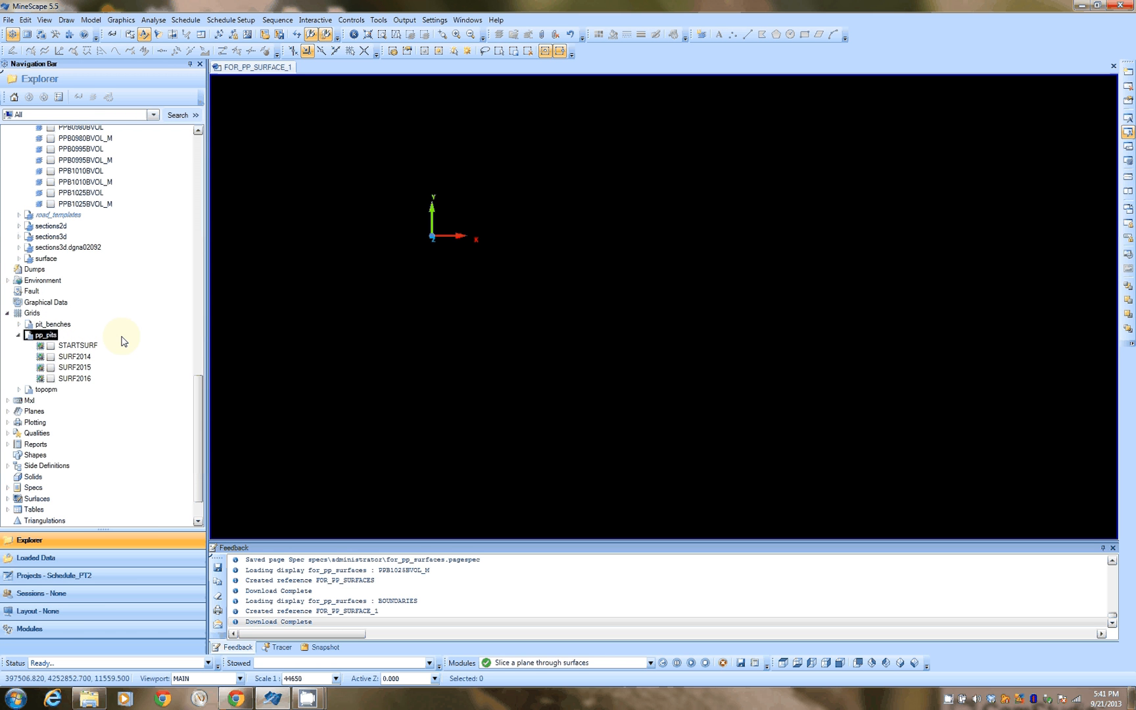
left_click(50, 346)
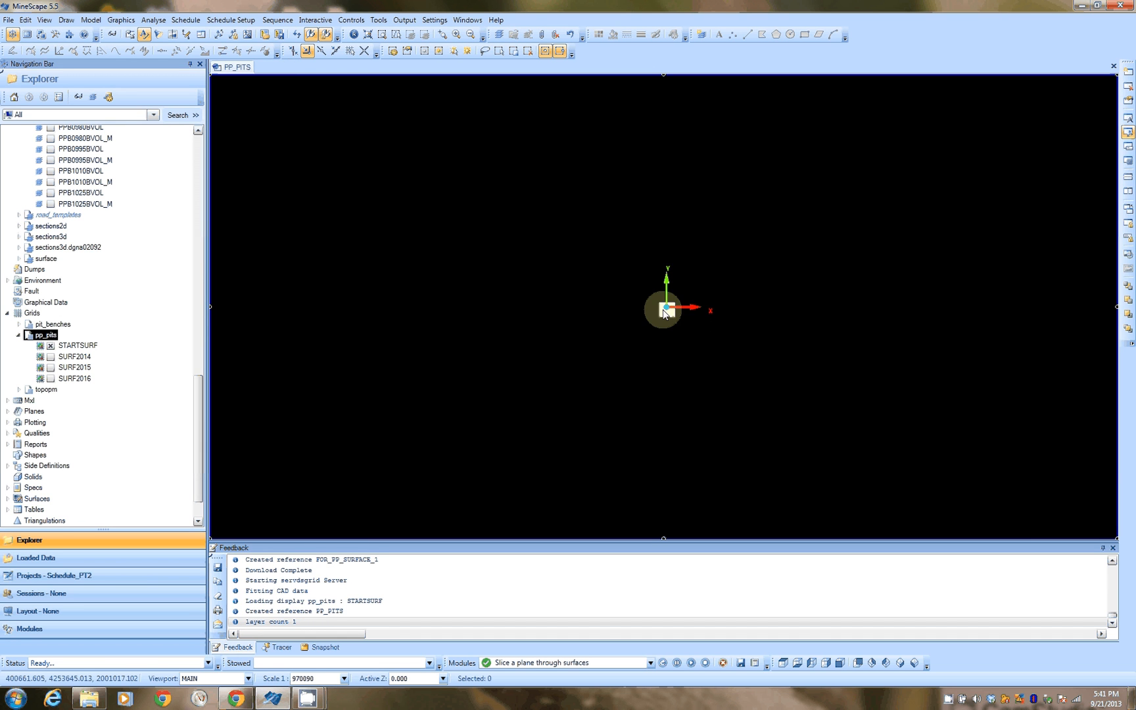
left_click(114, 35)
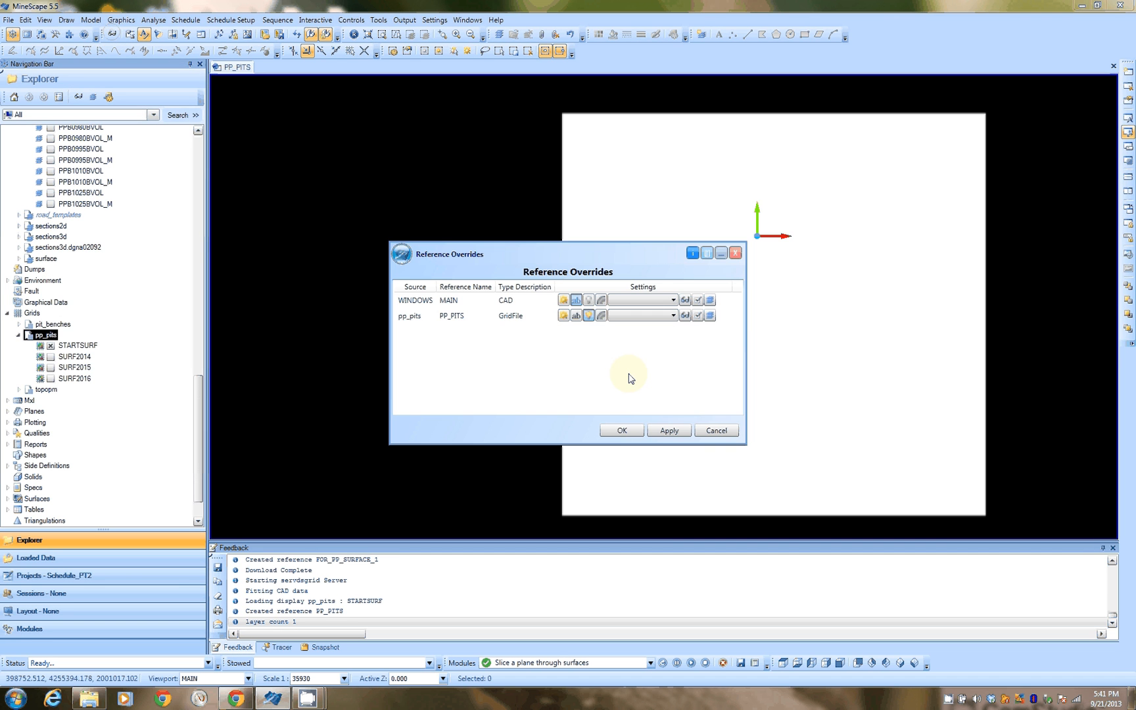
left_click(589, 317)
left_click(623, 430)
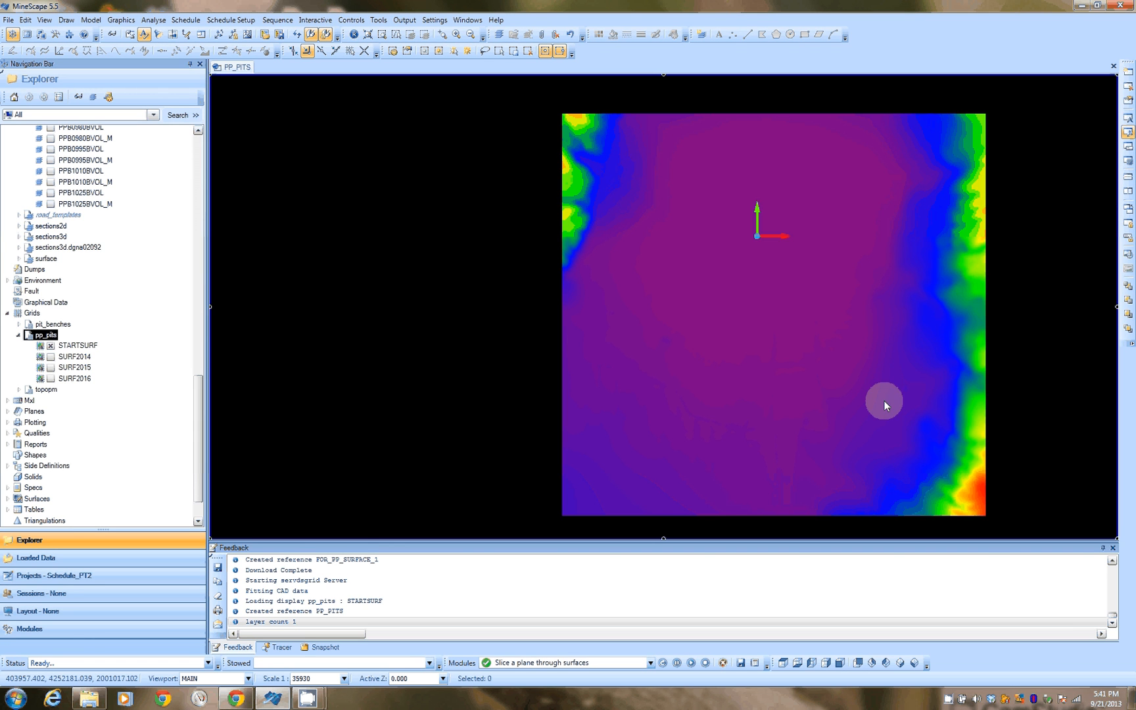
middle_click_drag(885, 400, 631, 291)
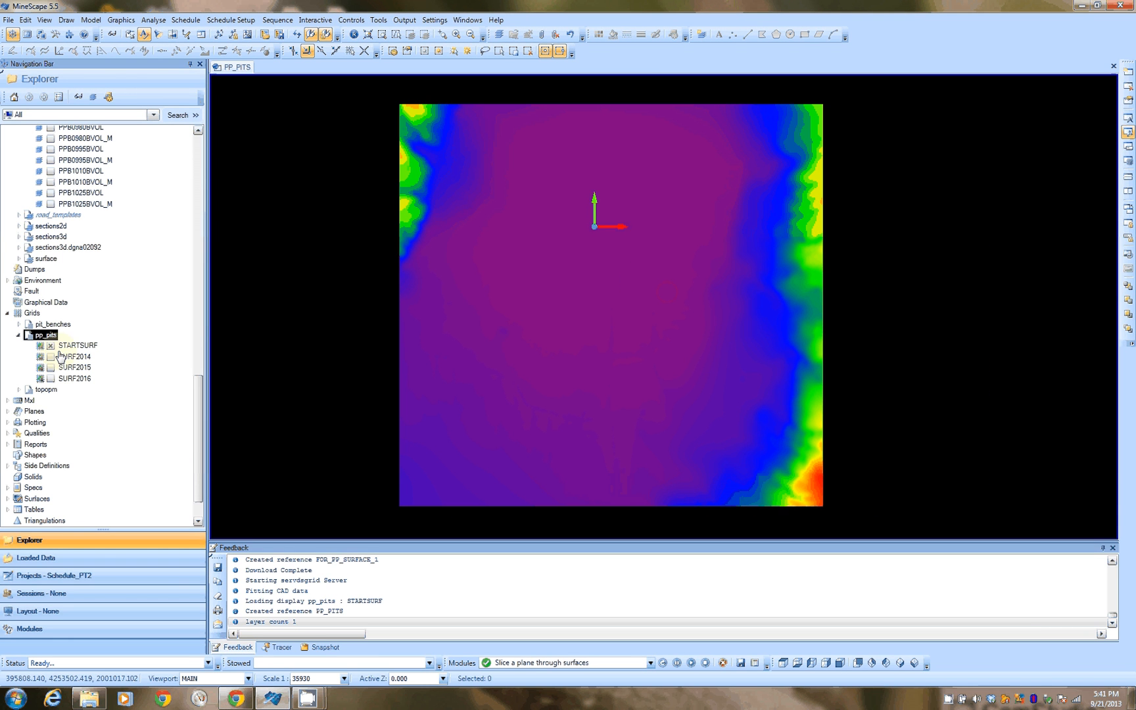
Step: Hide STARTSURF and display the SURF2014 grid with the colour-shaded elevation override
left_click(51, 346)
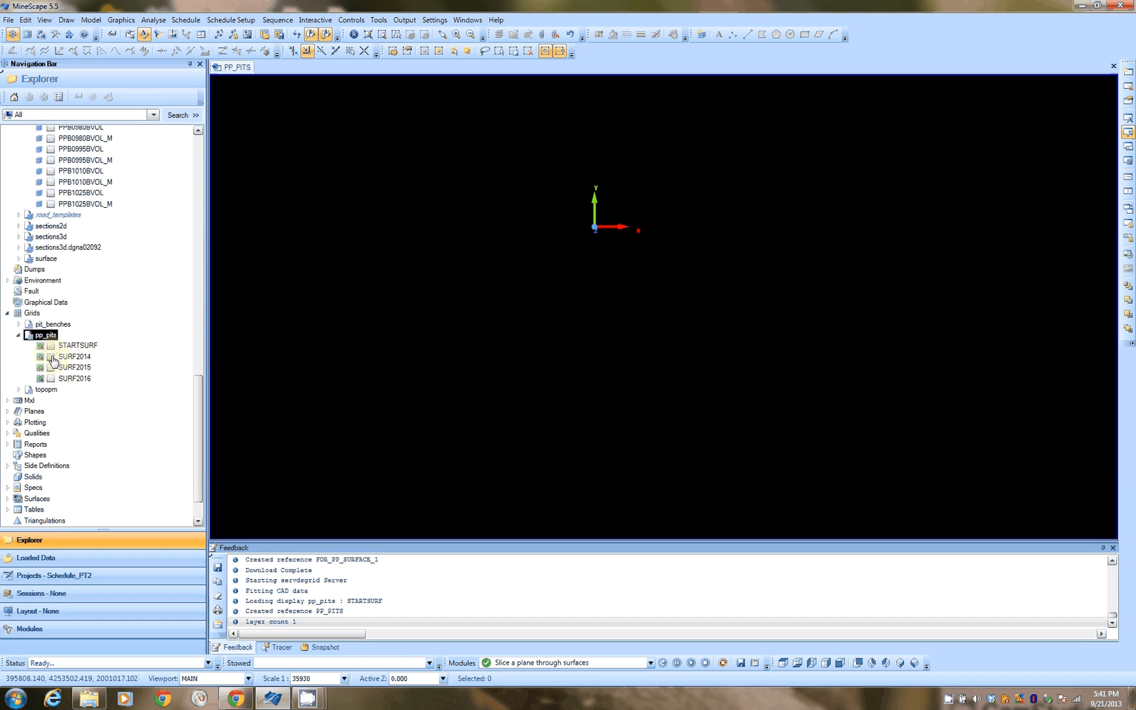
left_click(52, 359)
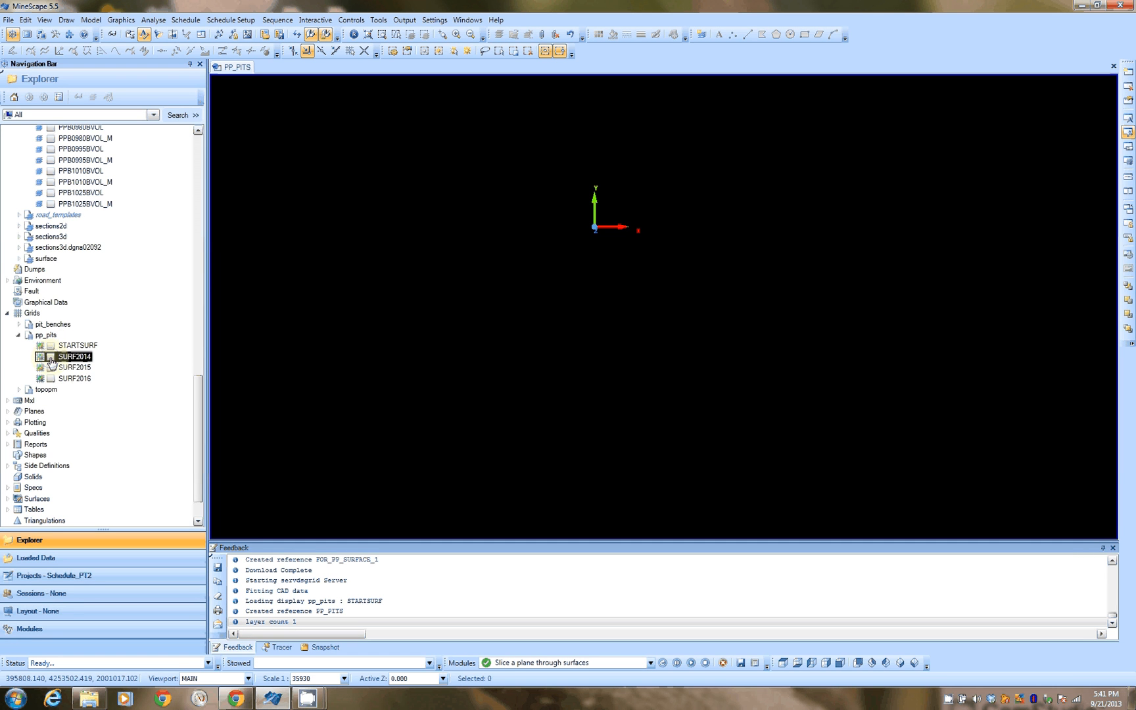
right_click(53, 362)
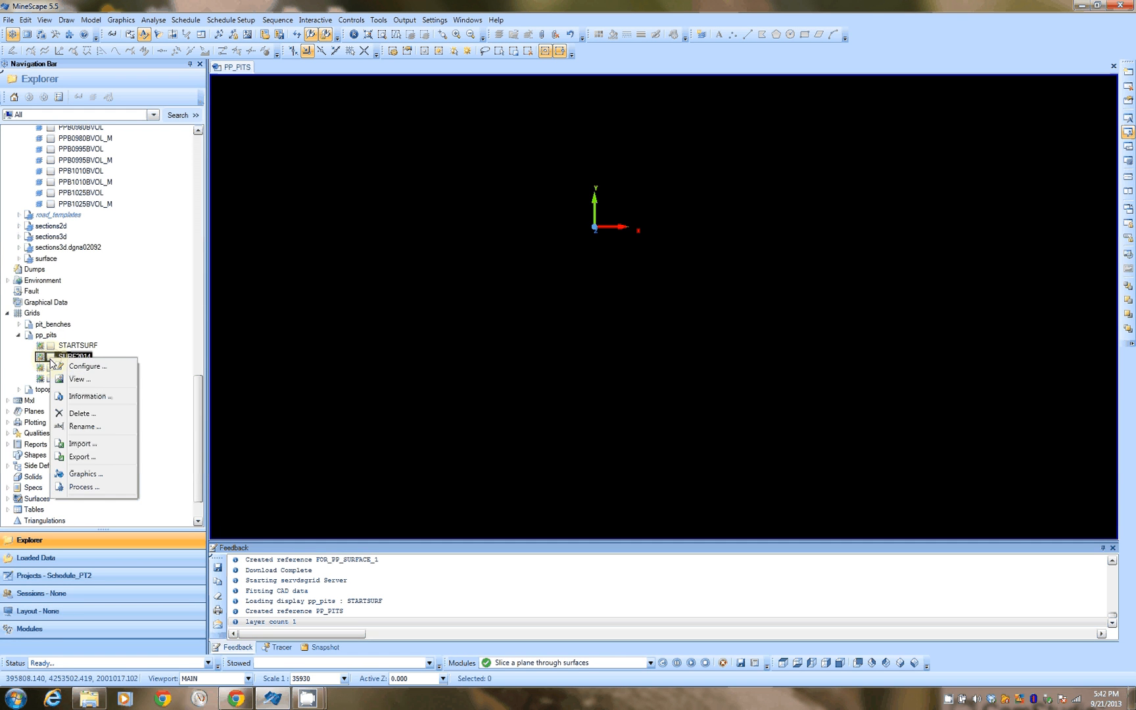
left_click(50, 357)
left_click(50, 357)
left_click(575, 331)
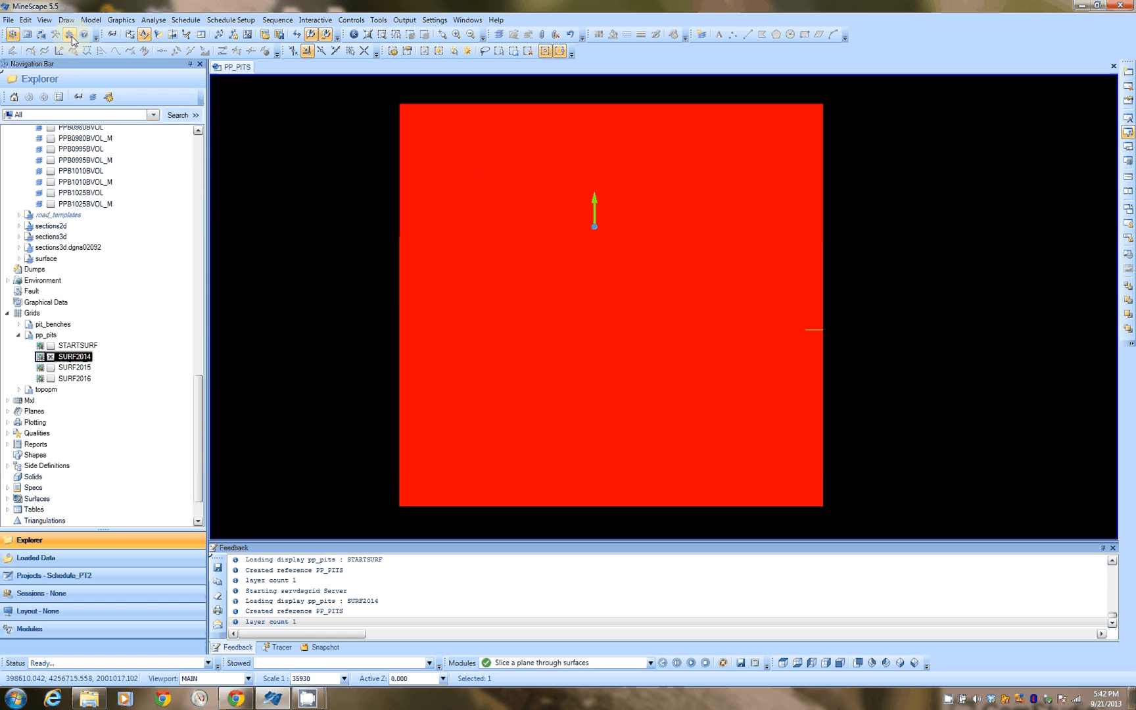
left_click(111, 35)
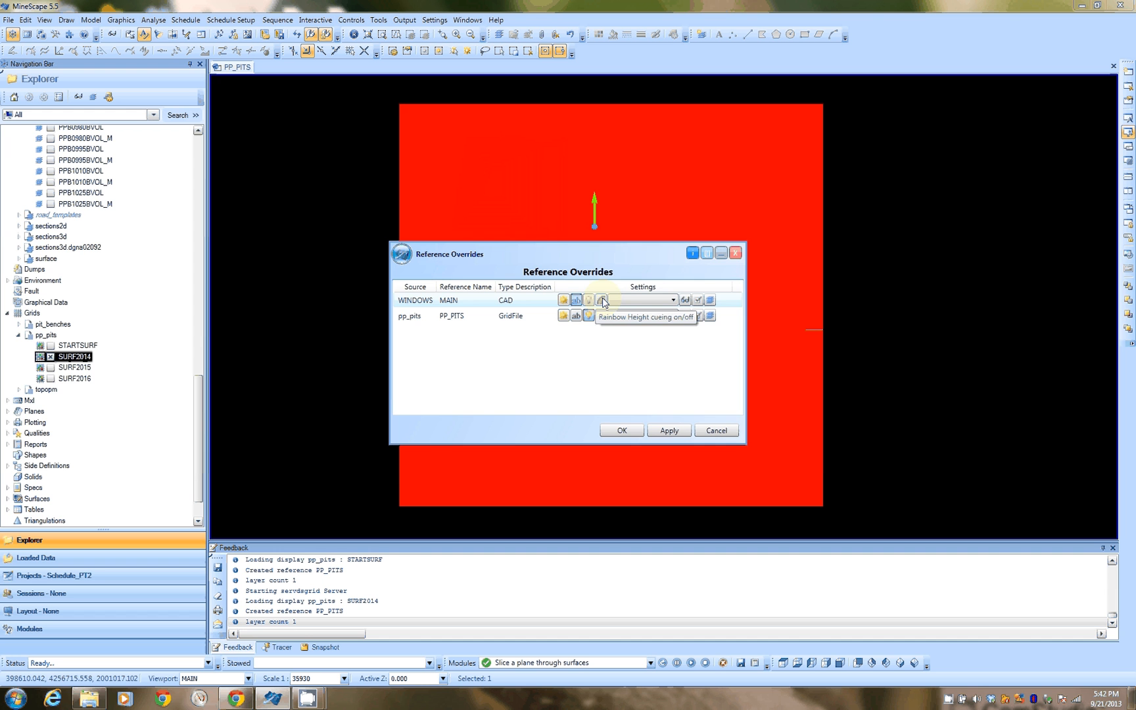
left_click(631, 432)
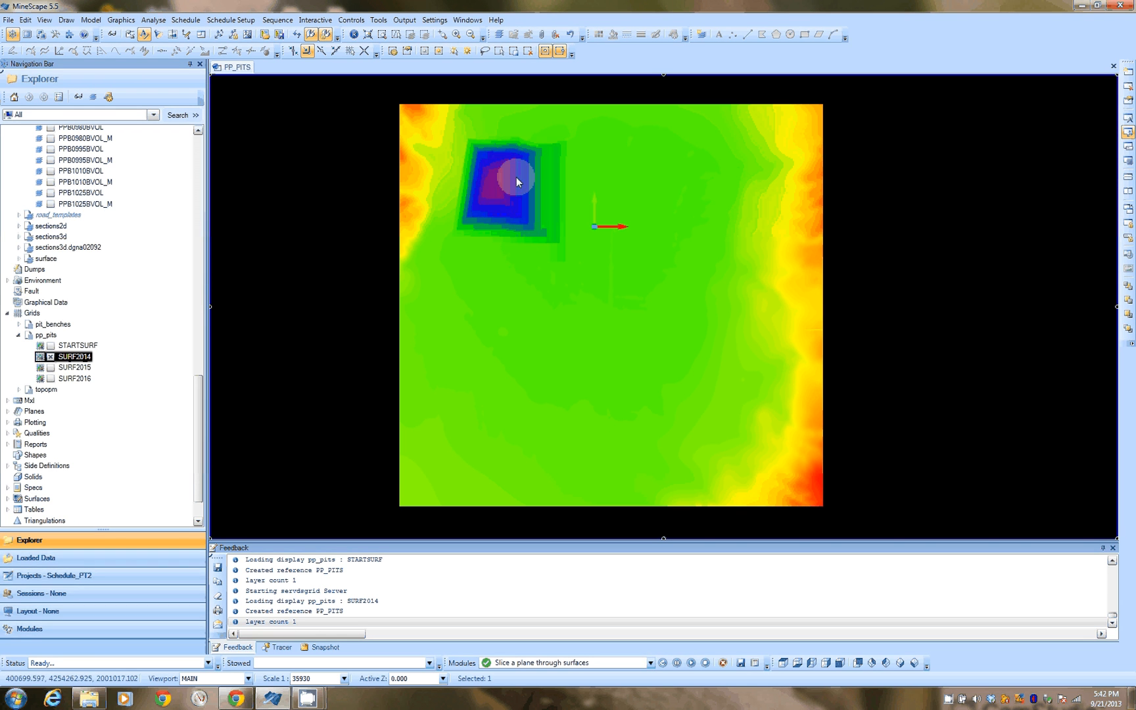
Step: Set the view's vertical (Z) exaggeration to 5 to inspect the SURF2014 pit benches in 3D
left_click(540, 229)
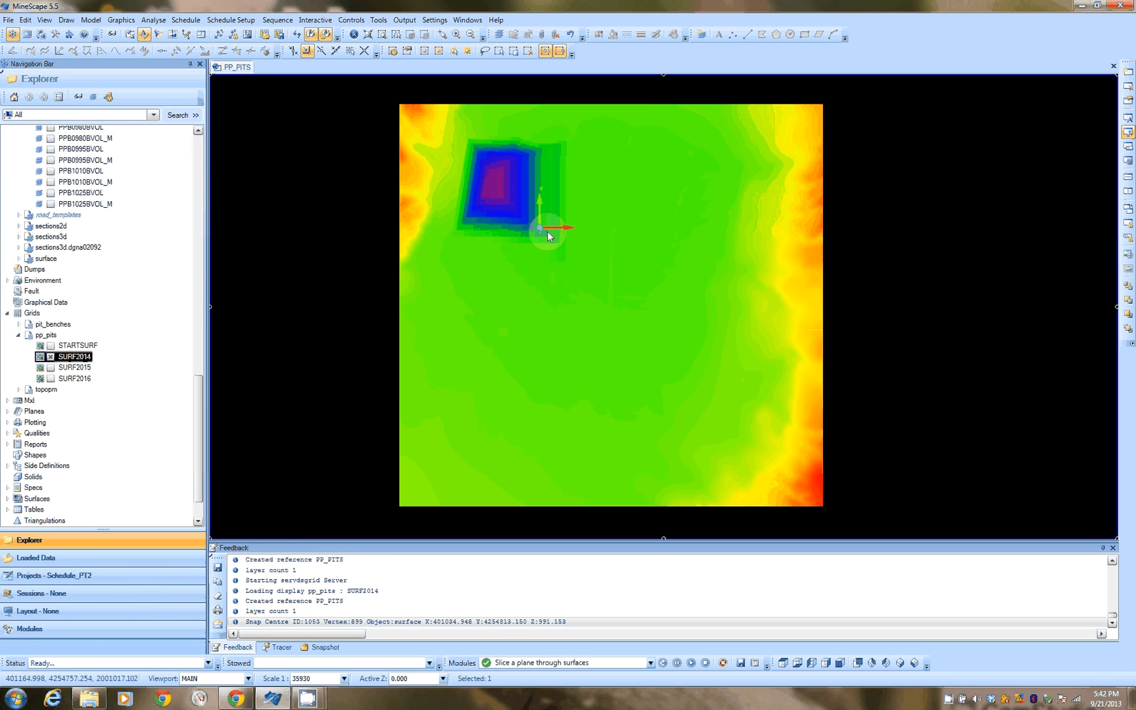
middle_click_drag(549, 236, 587, 227)
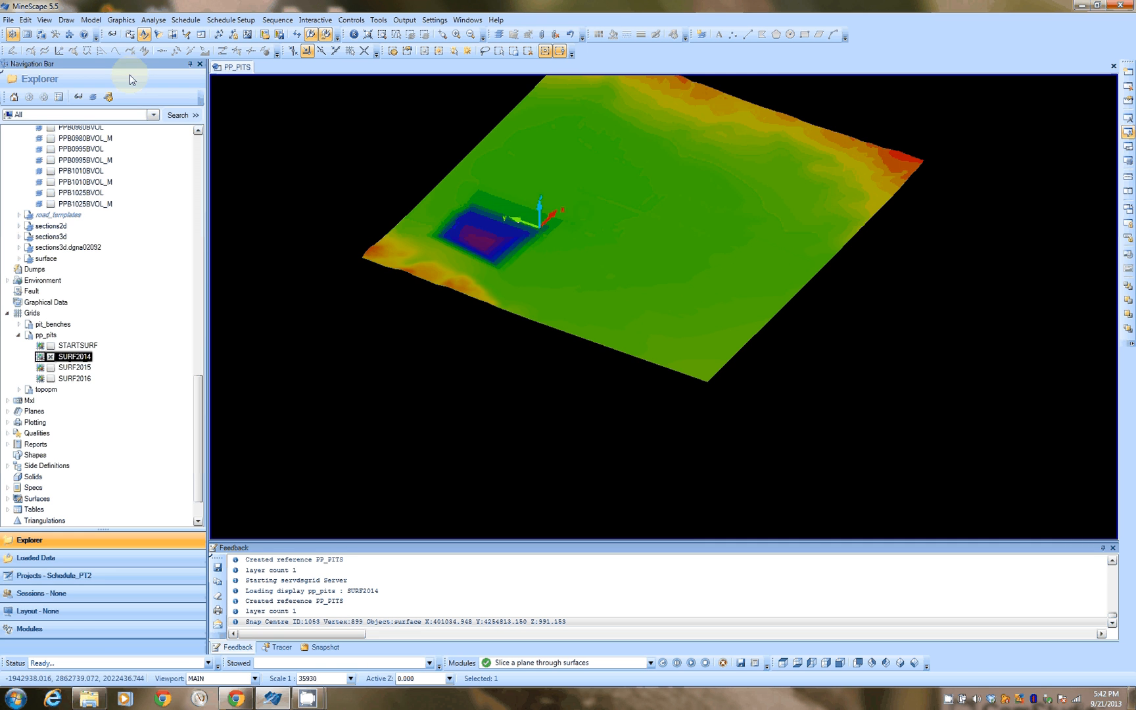
left_click(45, 19)
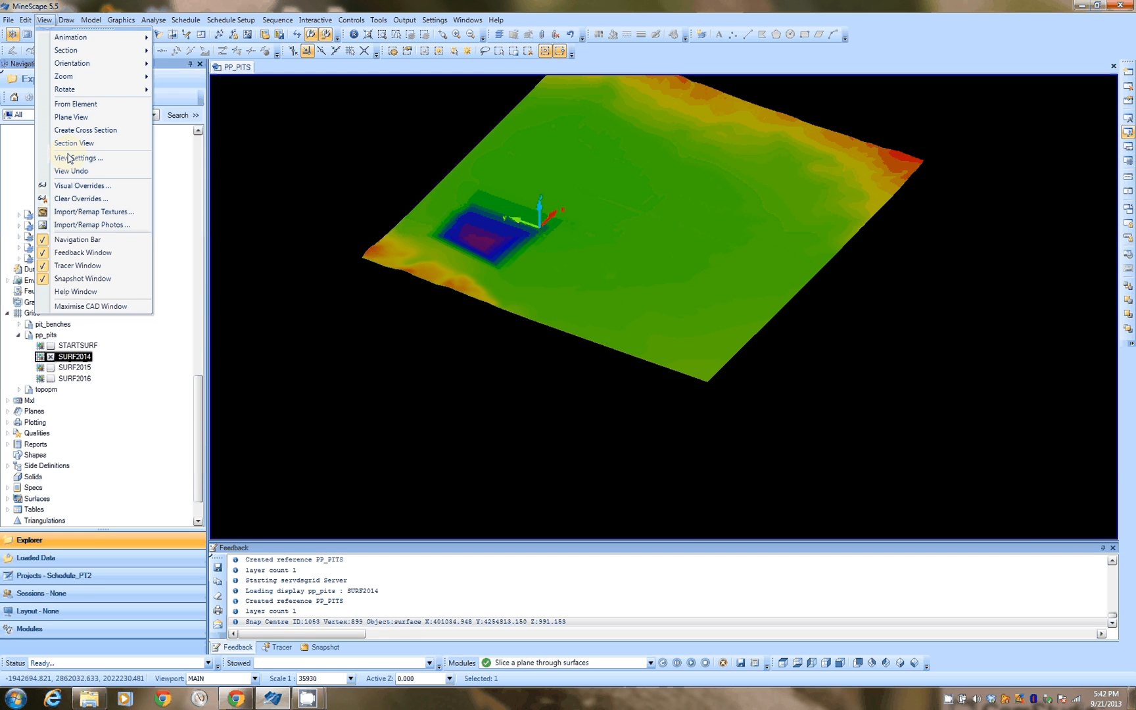
left_click(69, 158)
left_click_drag(610, 361, 584, 362)
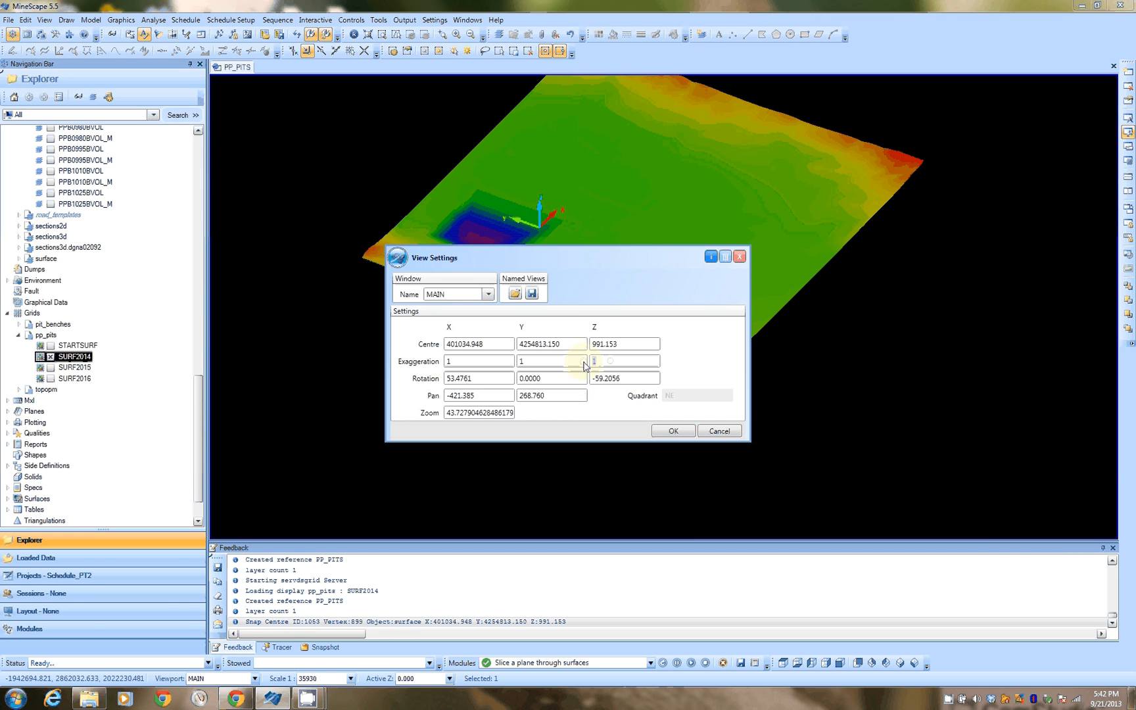
type("5")
left_click(688, 436)
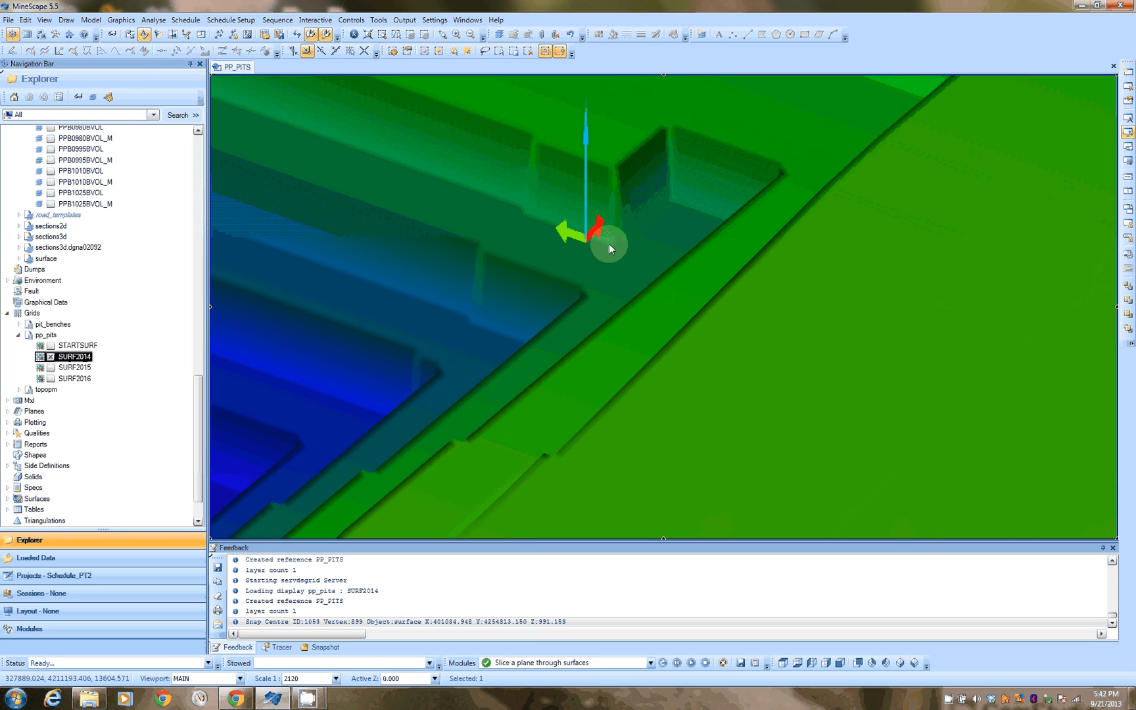
scroll(609, 248, "down", 5)
scroll(609, 249, "up", 2)
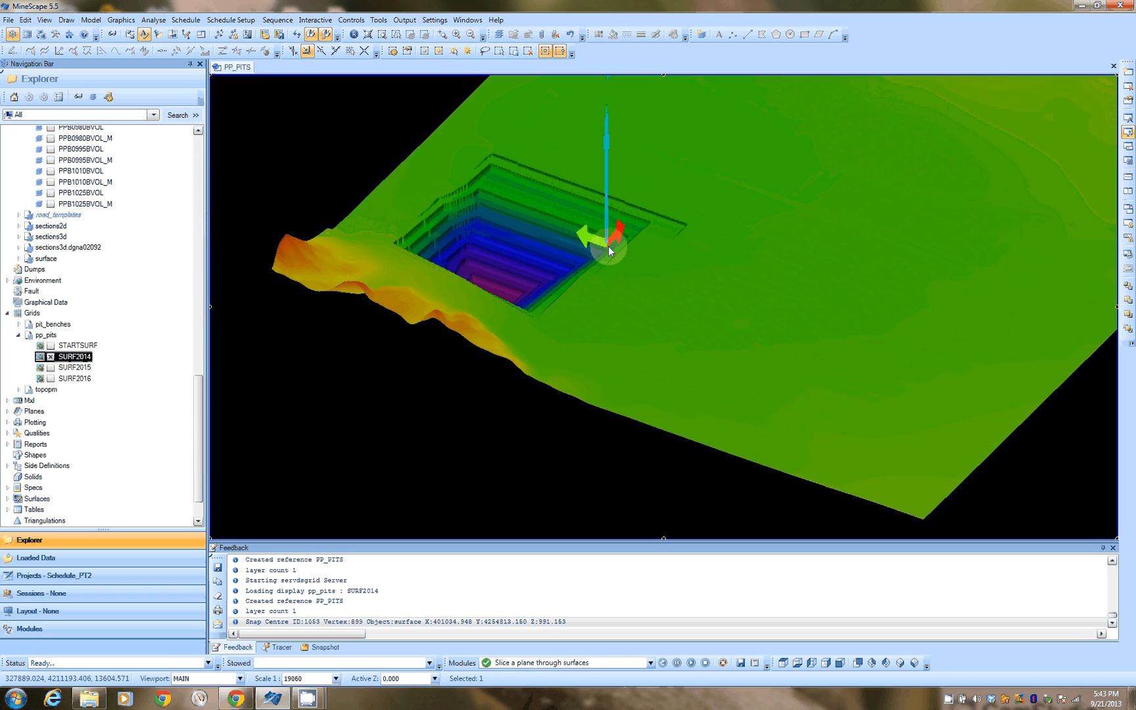
middle_click_drag(647, 299, 607, 309)
scroll(524, 292, "down", 5)
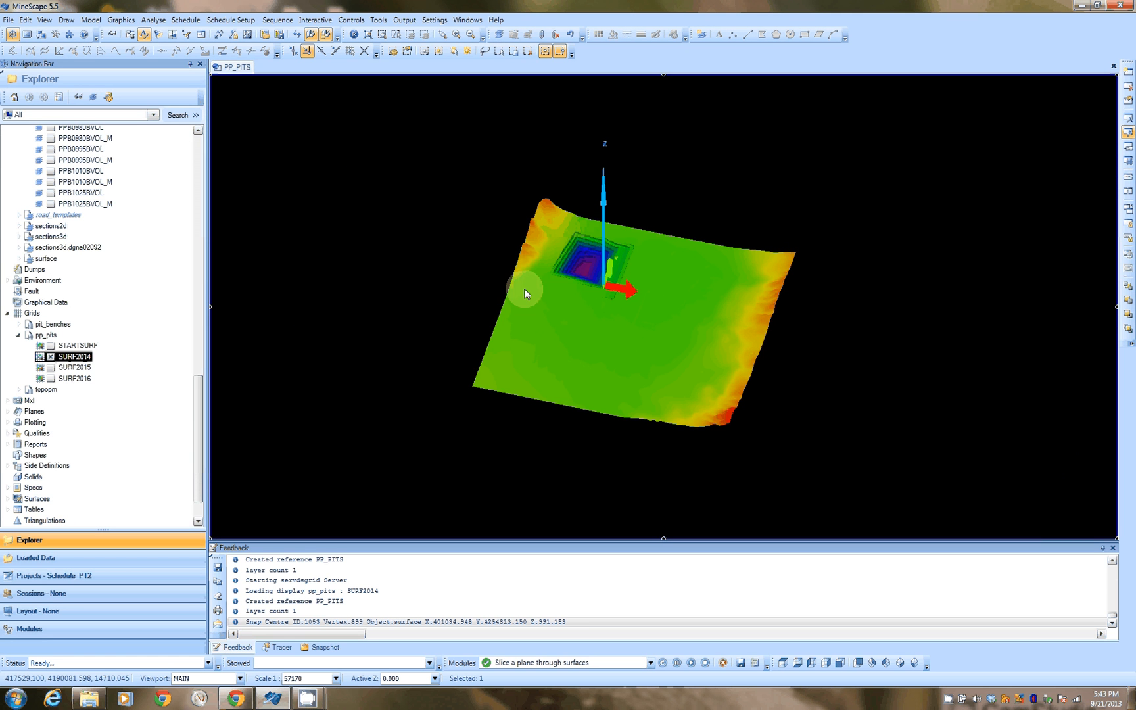
Step: Hide SURF2014 and display the SURF2015 grid with the colour-shaded elevation override
left_click(50, 356)
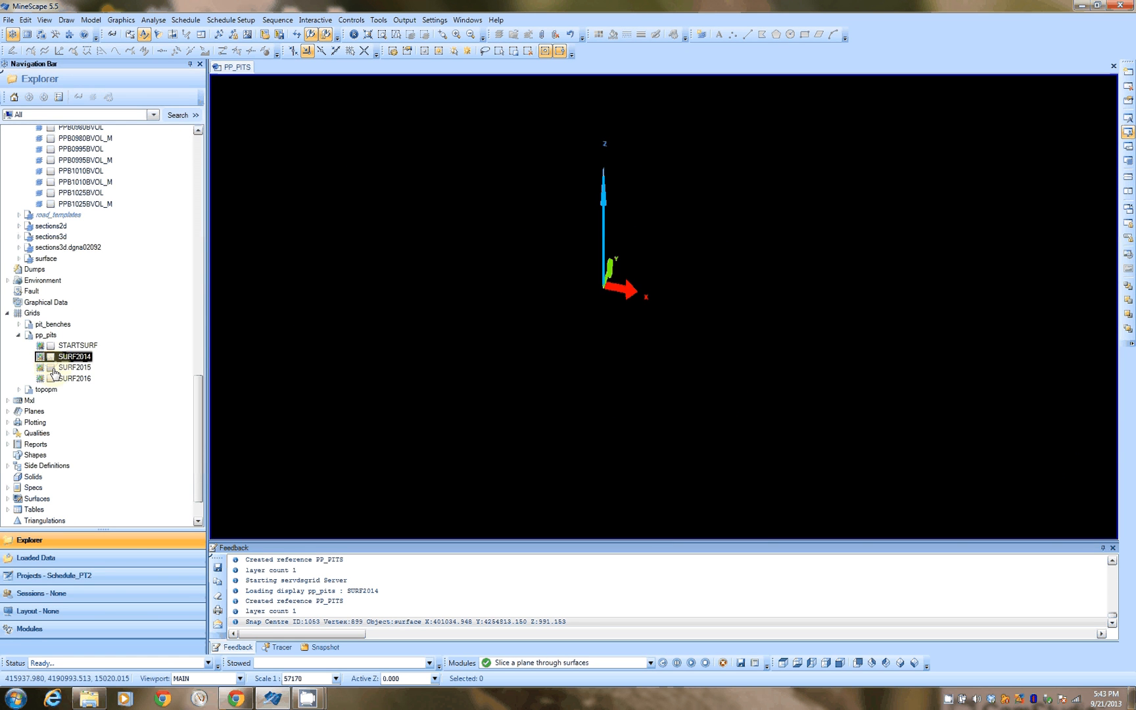
right_click(54, 369)
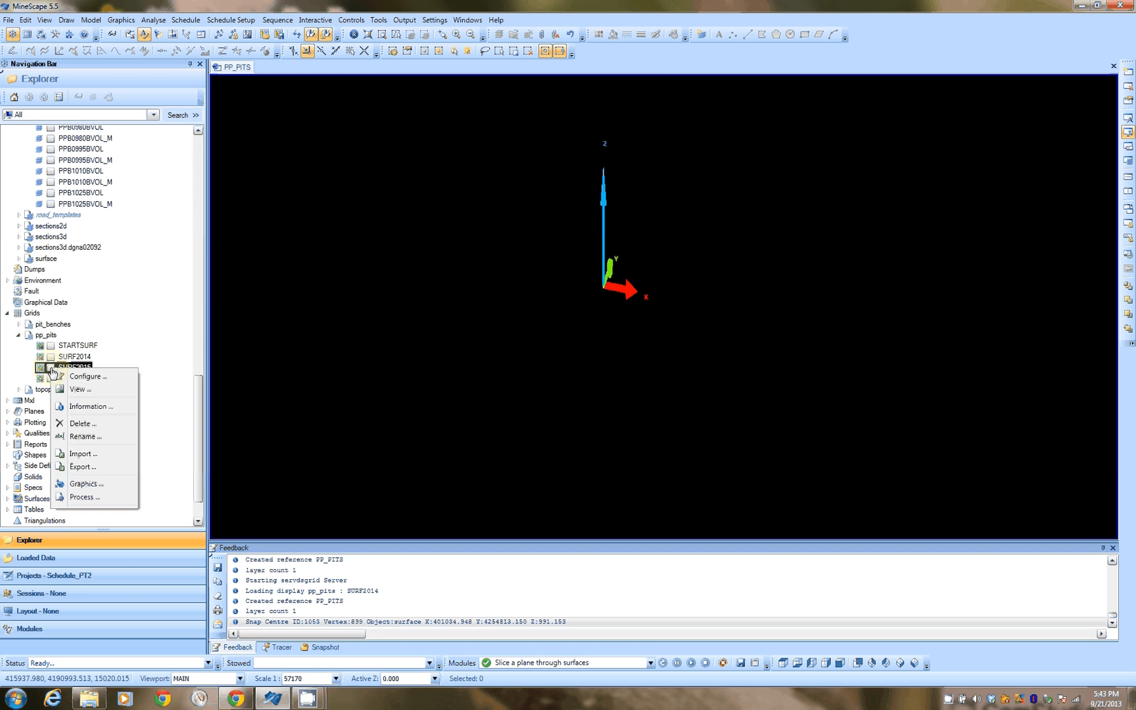
left_click(50, 371)
left_click(51, 367)
left_click(631, 300)
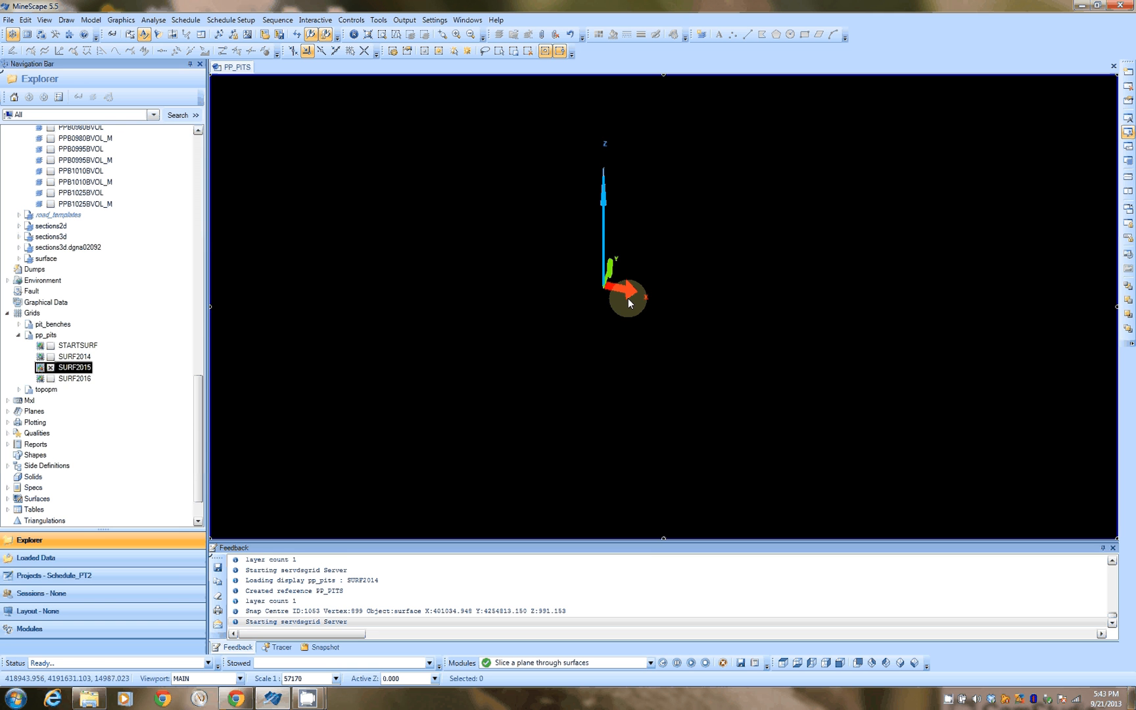
left_click(112, 35)
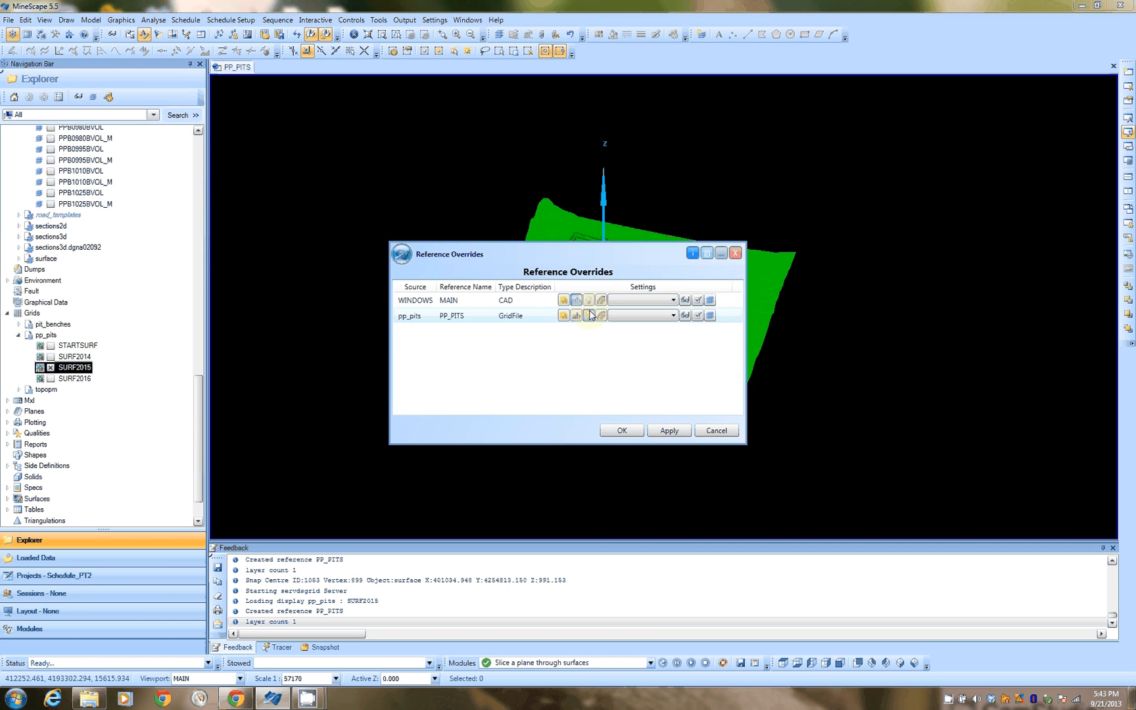
left_click(589, 315)
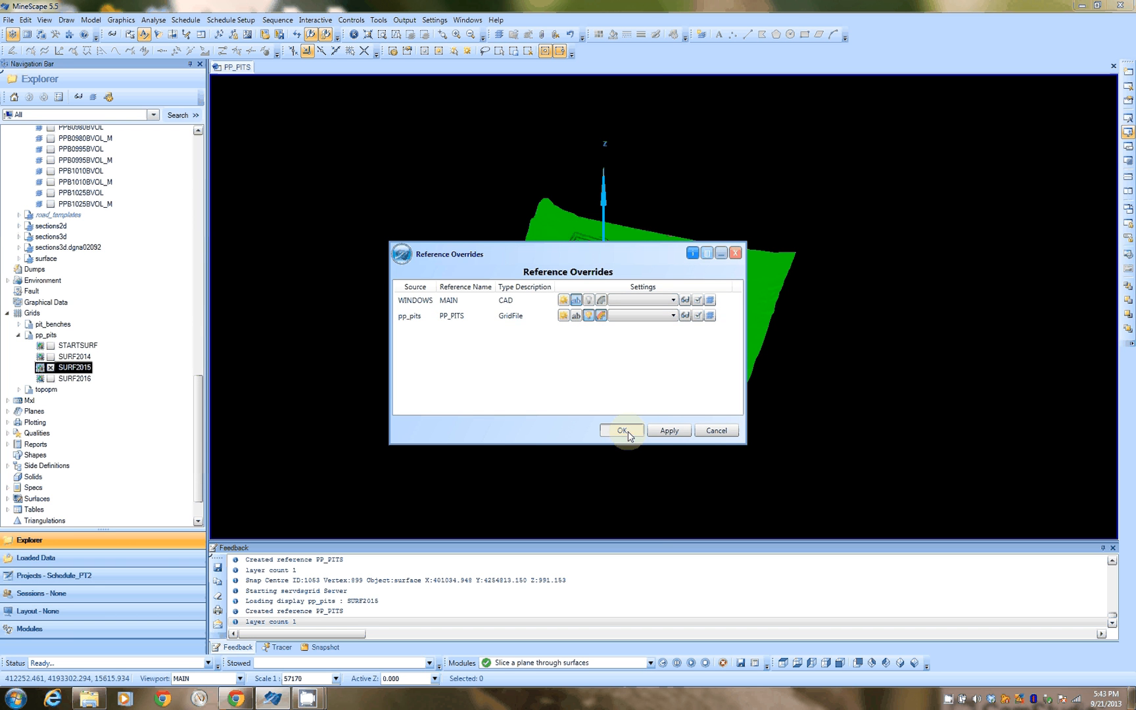
left_click(624, 432)
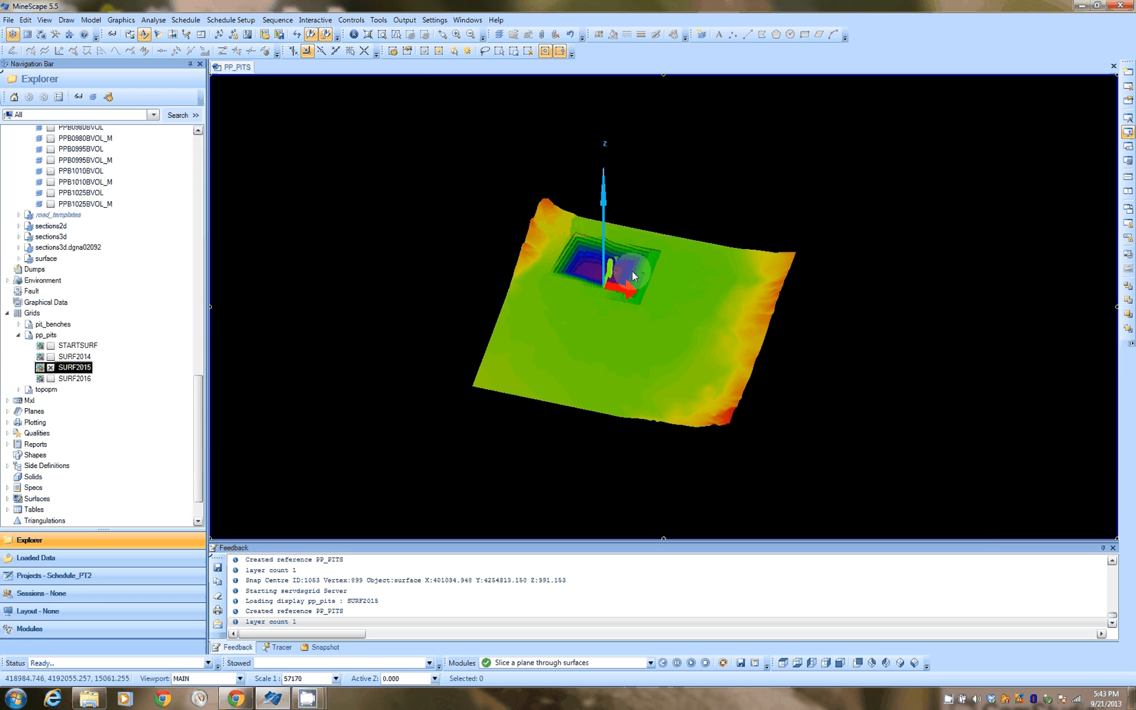
Step: Hide SURF2015 and display the SURF2016 grid with the colour-shaded elevation override
scroll(631, 271, "up", 3)
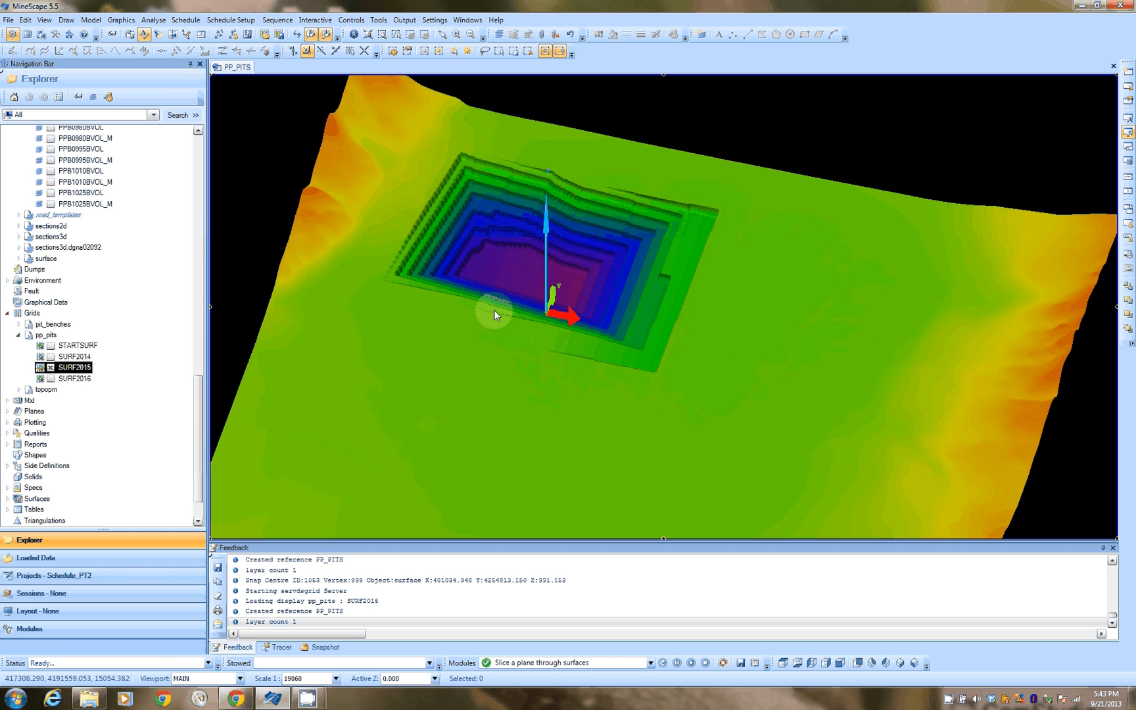
scroll(600, 261, "down", 3)
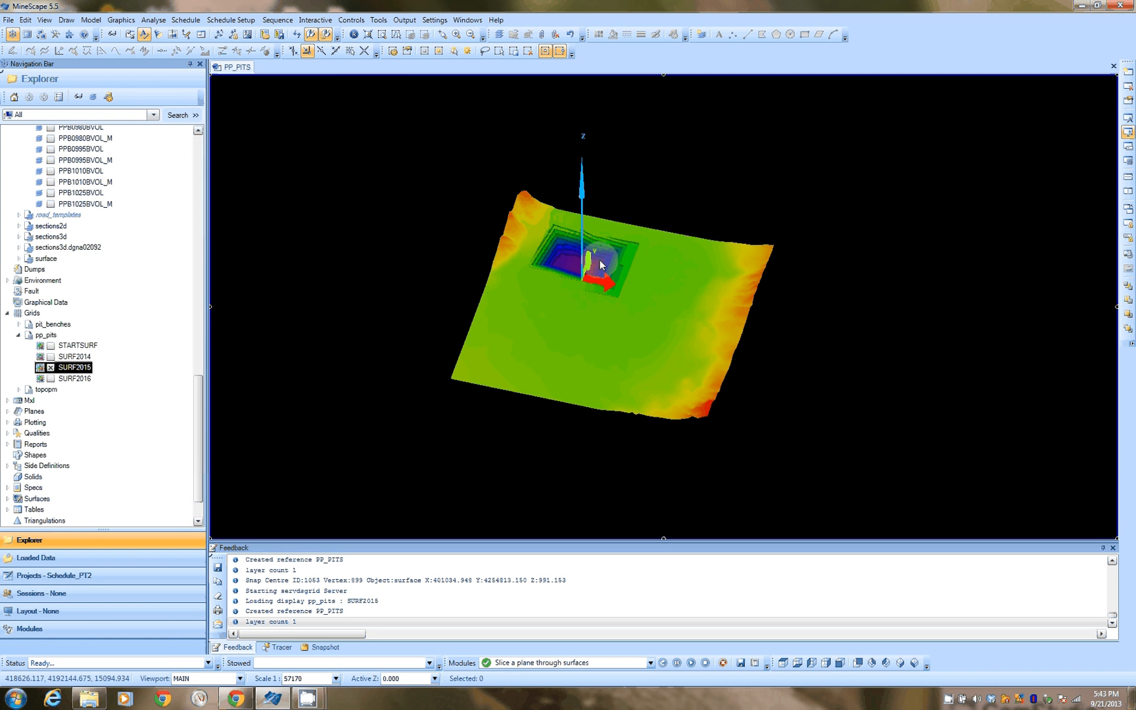
left_click(51, 368)
left_click(50, 380)
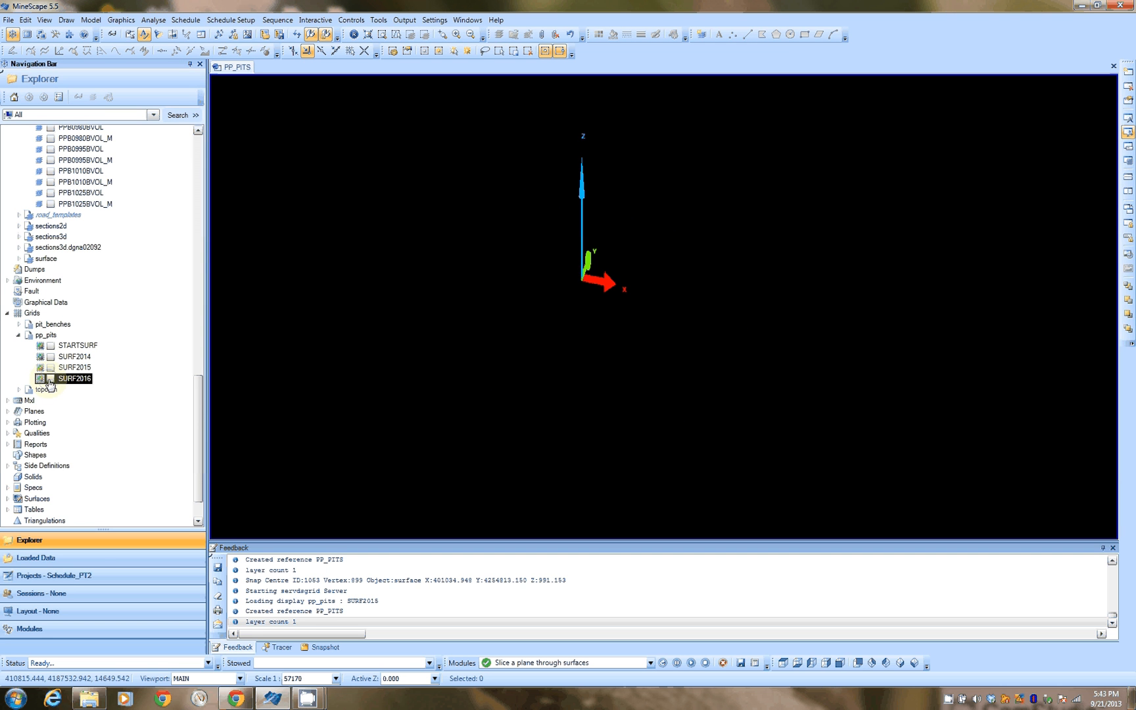
right_click(49, 383)
left_click(43, 381)
left_click(540, 341)
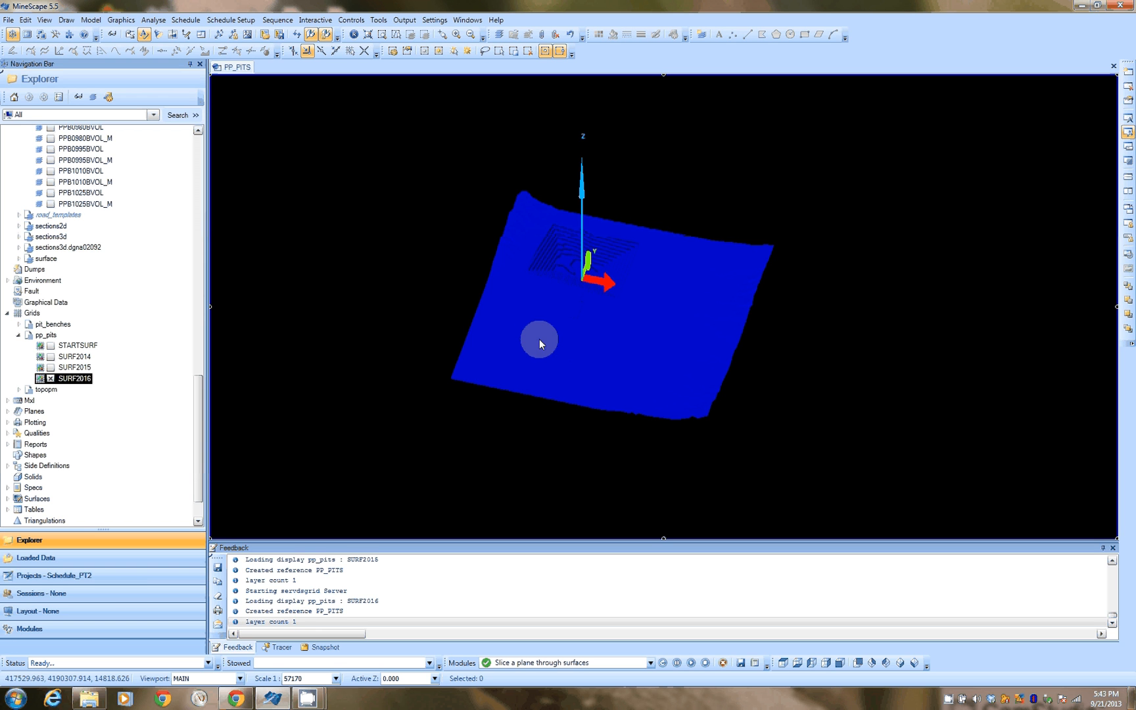
left_click(470, 312)
left_click(623, 431)
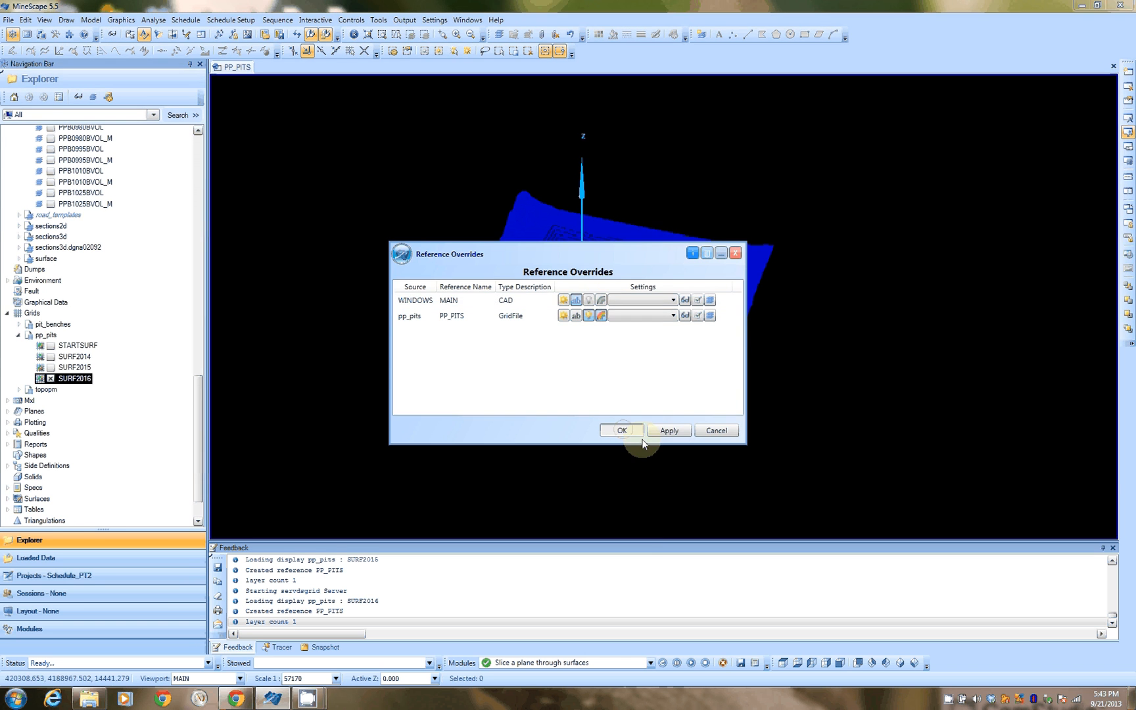
Step: Inspect the SURF2016 pit benches and ramp in the 3D view
scroll(601, 269, "up", 5)
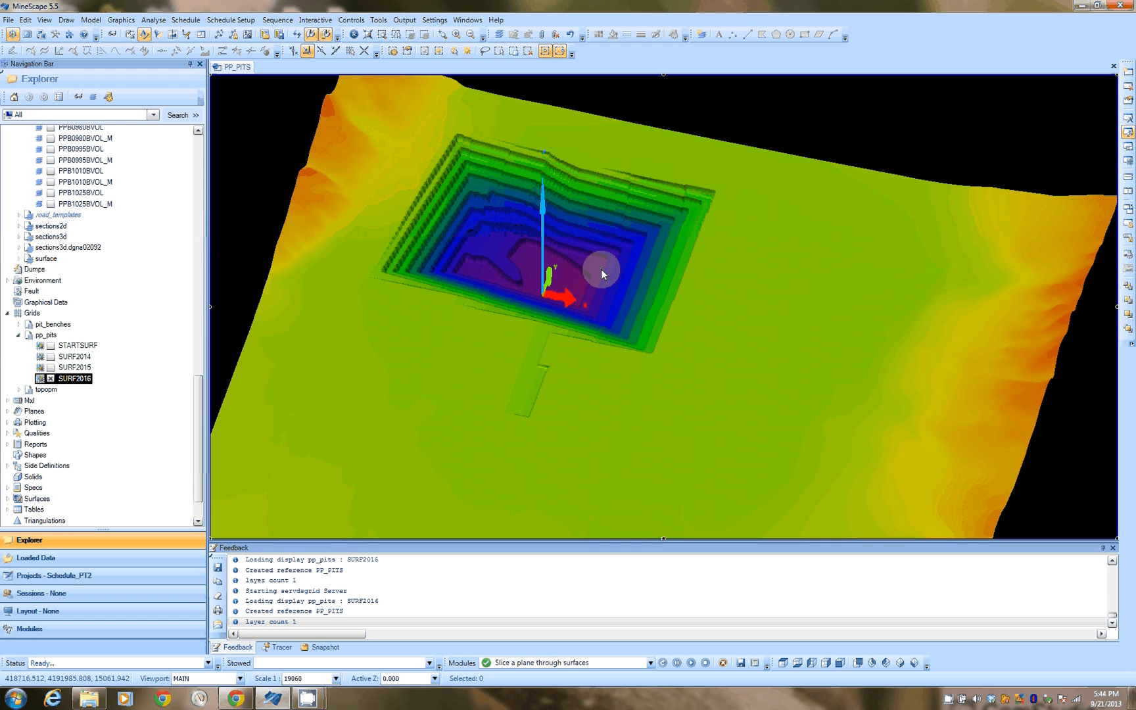
middle_click_drag(492, 364, 562, 345)
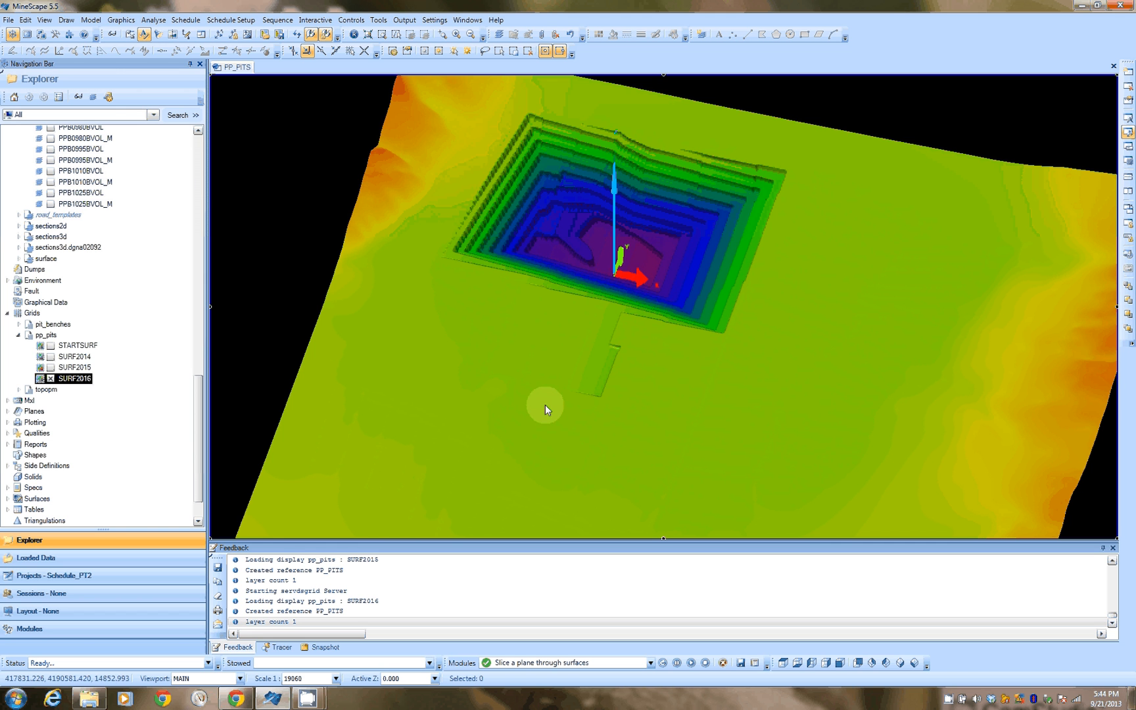
scroll(561, 317, "down", 3)
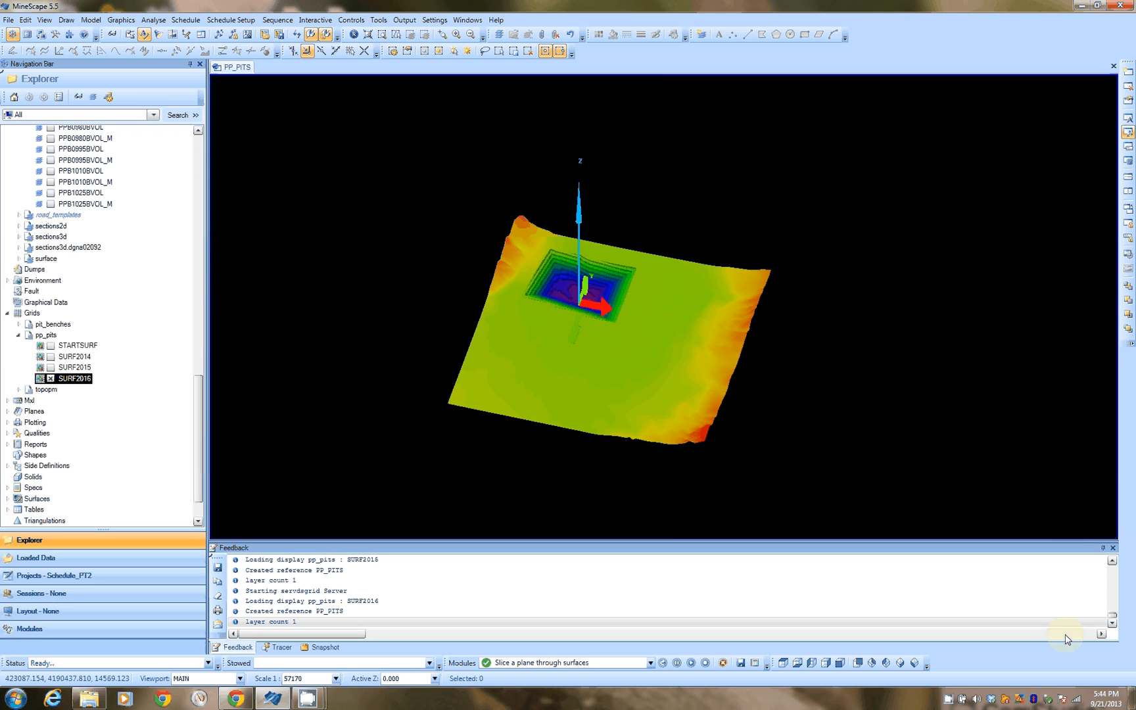
right_click(950, 703)
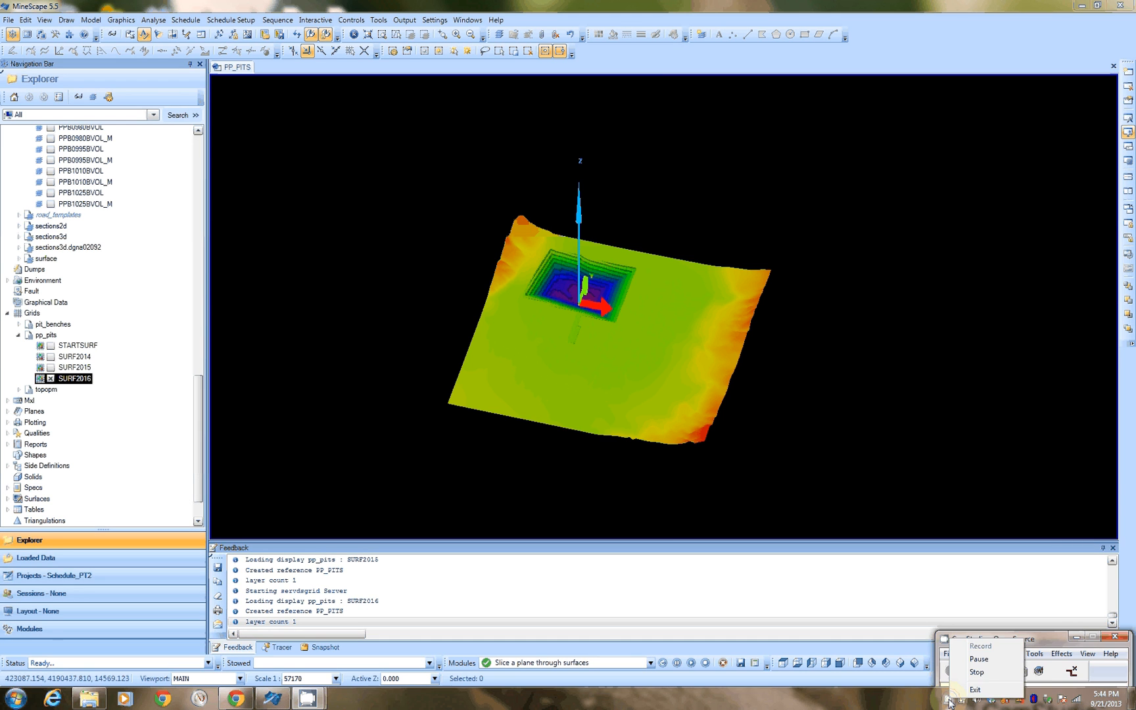